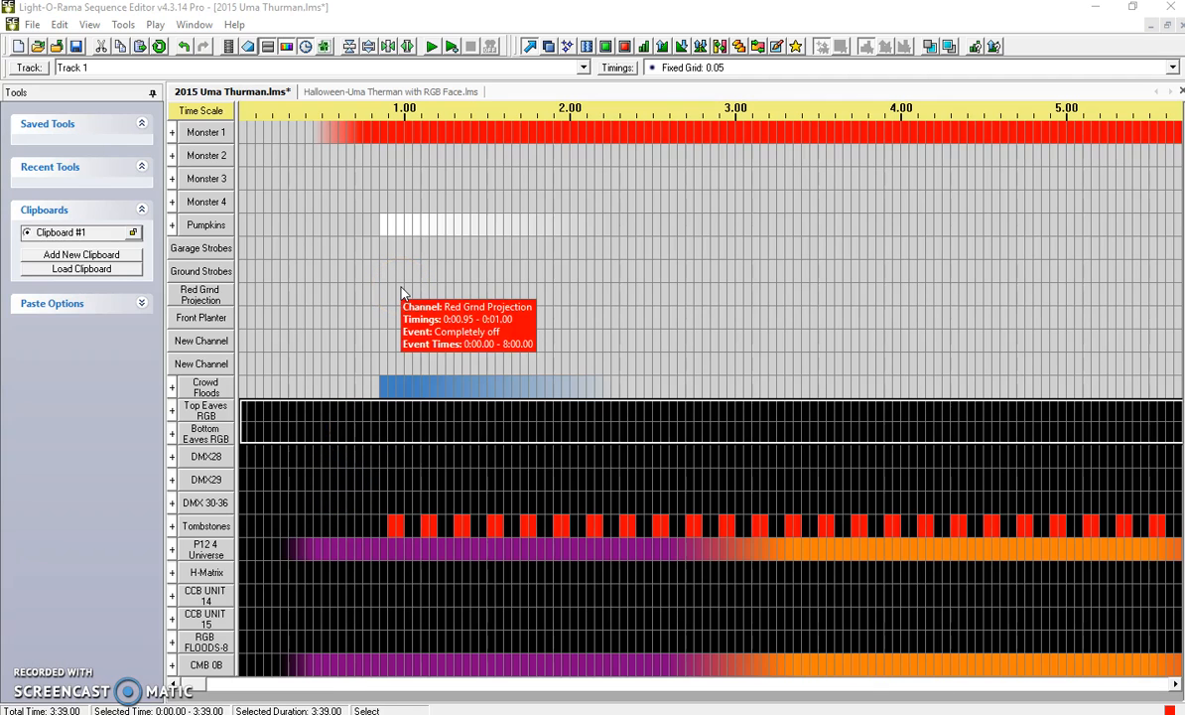
Compare the channel layouts of the 2015 Uma Thurman and Halloween-Uma Therman with RGB Face sequences.
{"action": "left_click", "coordinate": [421, 139]}
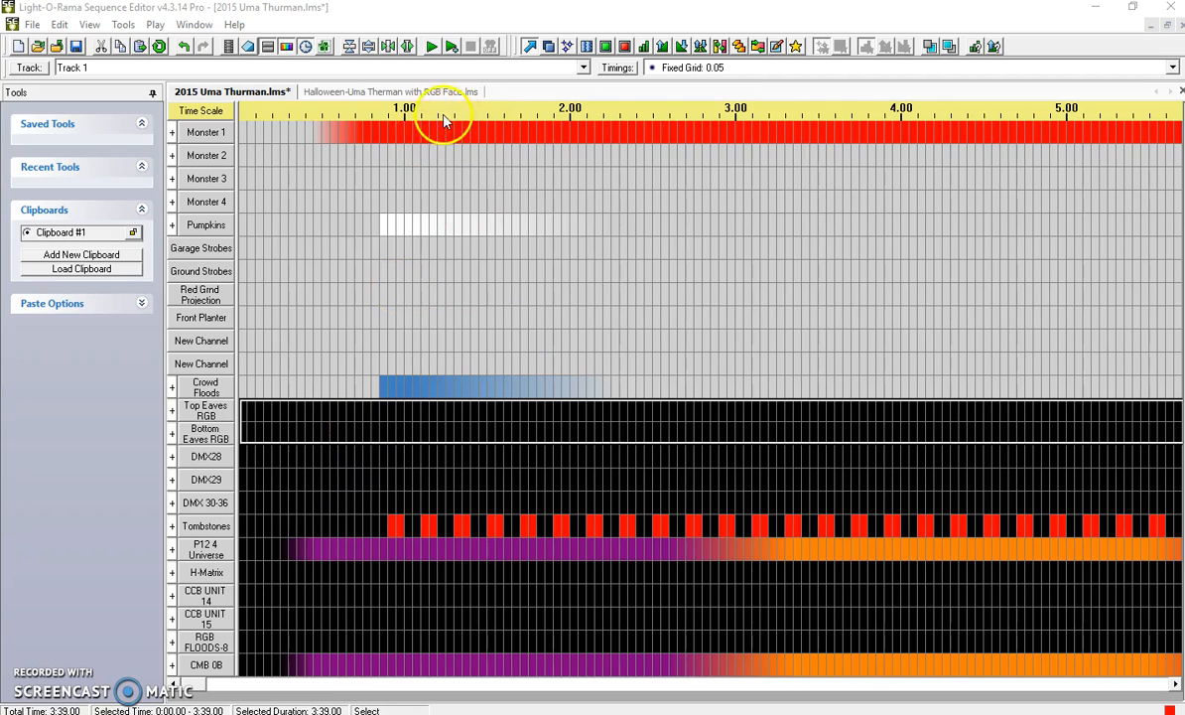
{"action": "left_click", "coordinate": [390, 92]}
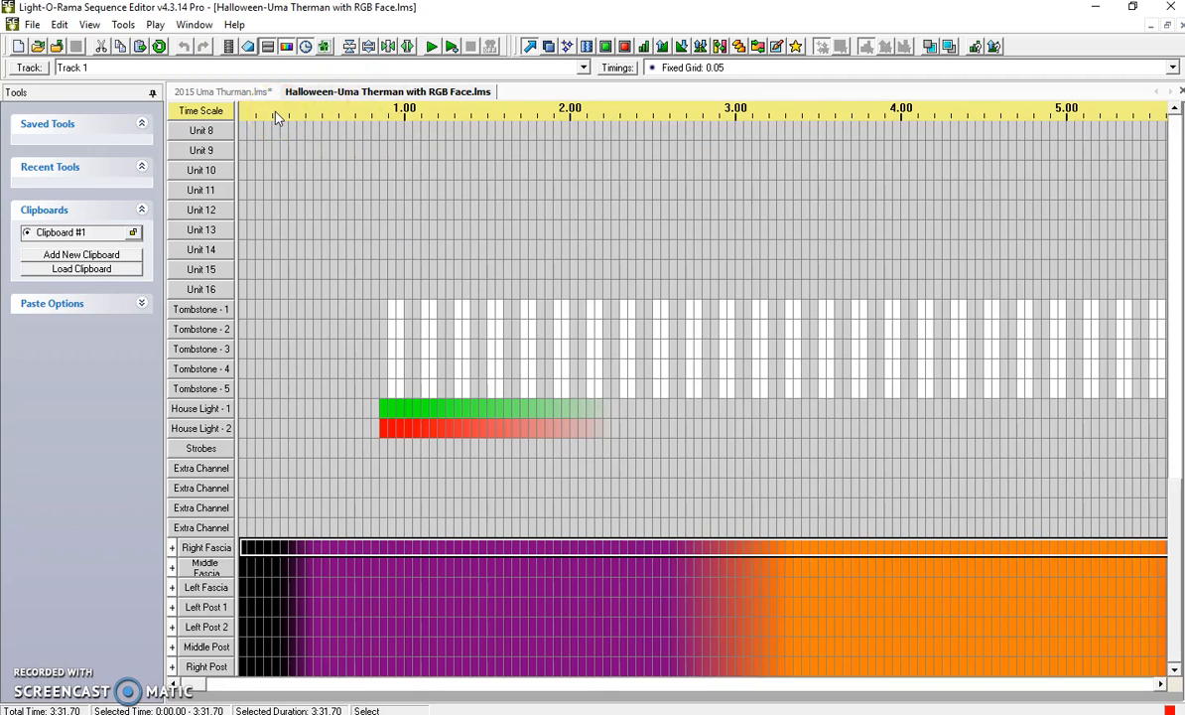
{"action": "left_click", "coordinate": [251, 92]}
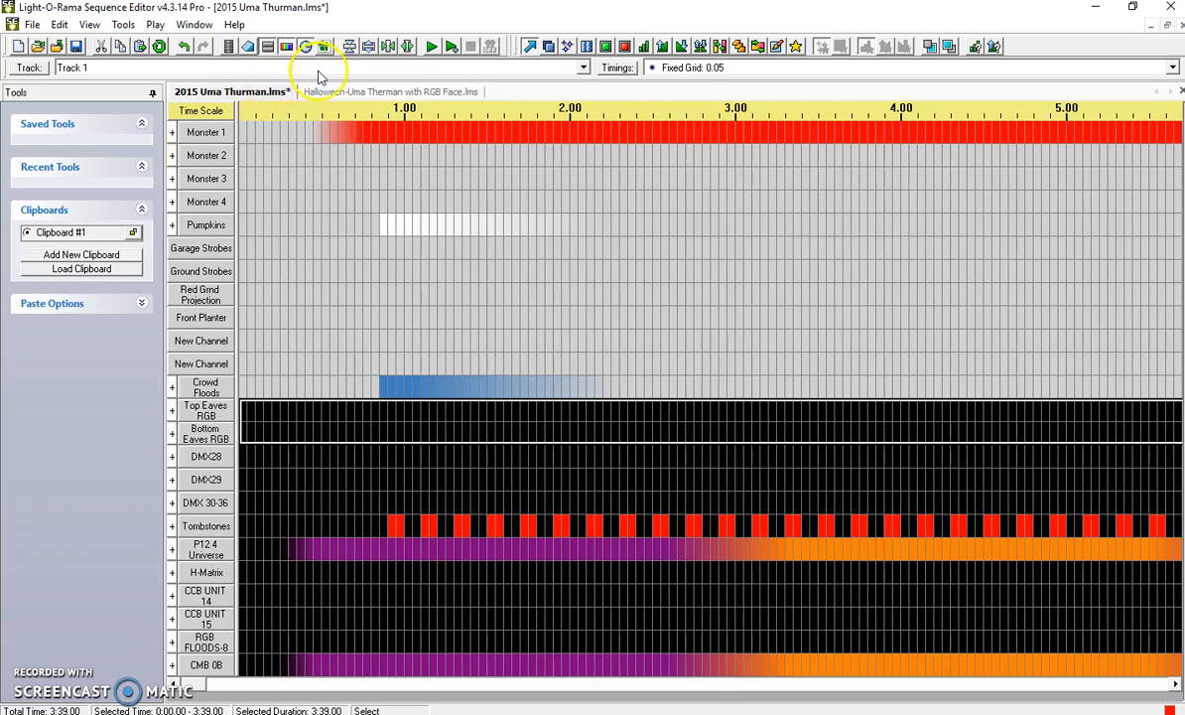
{"action": "left_click", "coordinate": [319, 92]}
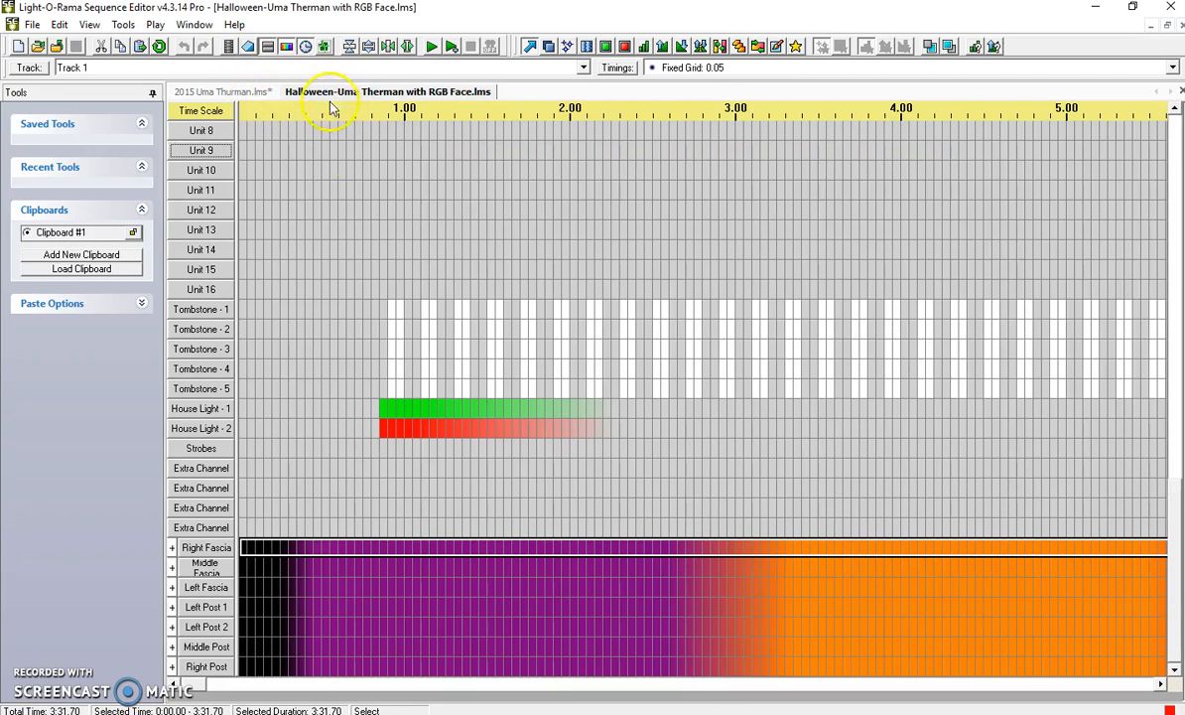
Examine the pixel channels inside the Right Fascia group down to its last pixel, leaving the group collapsed.
{"action": "left_click", "coordinate": [172, 547]}
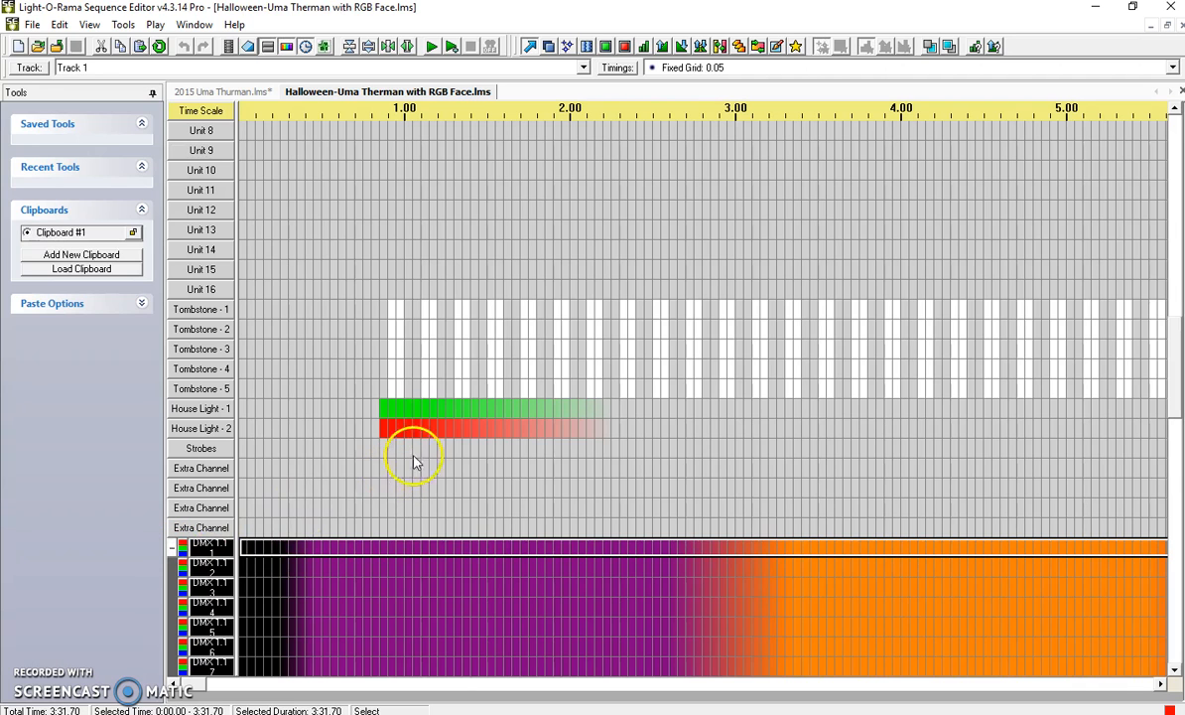
{"action": "left_click_drag", "start_coordinate": [1175, 397], "coordinate": [1177, 625]}
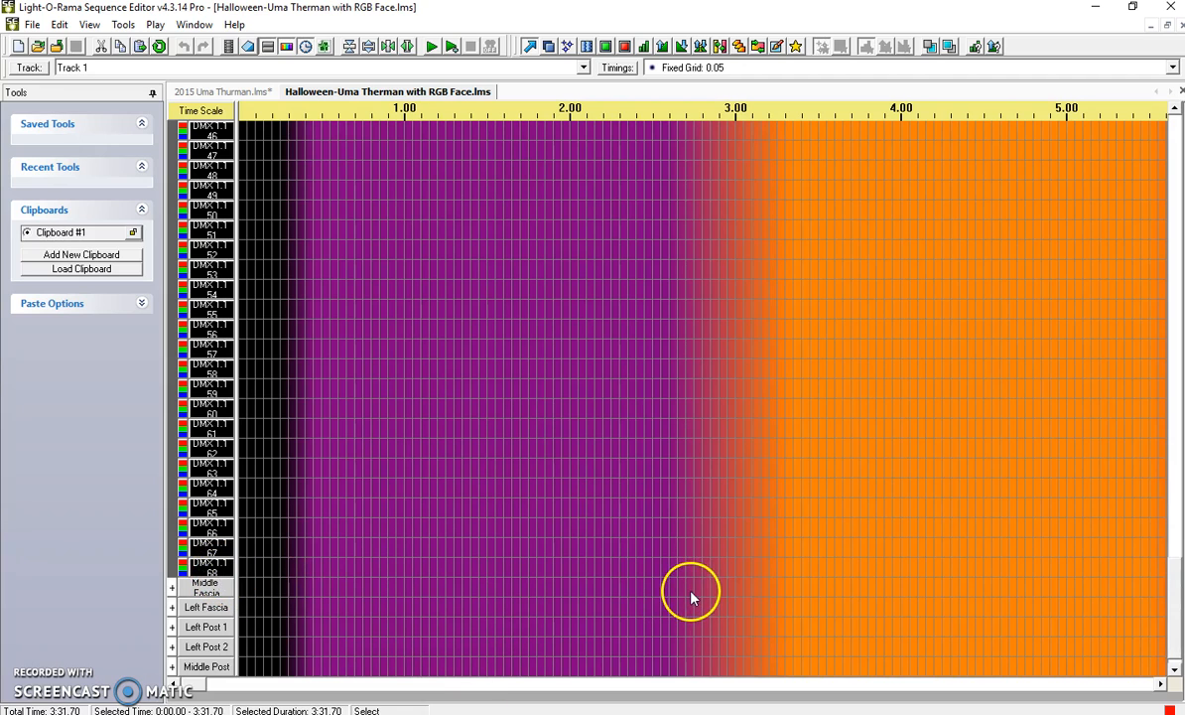
{"action": "left_click_drag", "start_coordinate": [1176, 614], "coordinate": [1177, 442]}
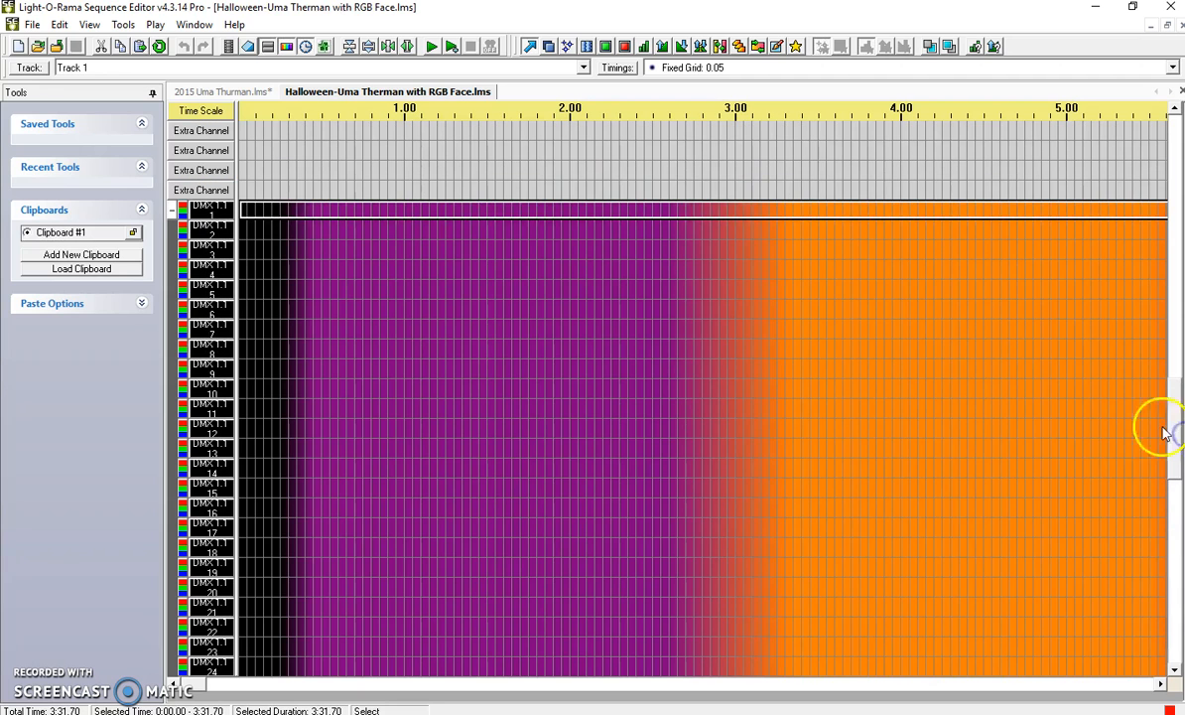
{"action": "left_click", "coordinate": [172, 210]}
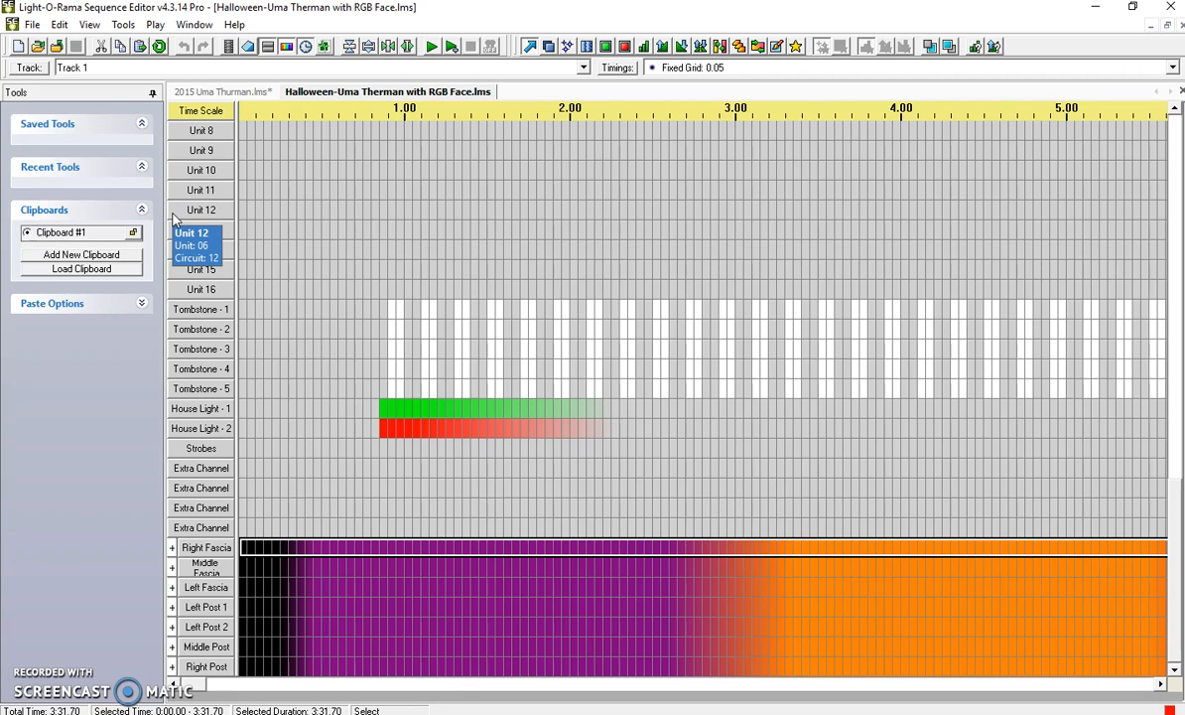
{"action": "left_click", "coordinate": [205, 200]}
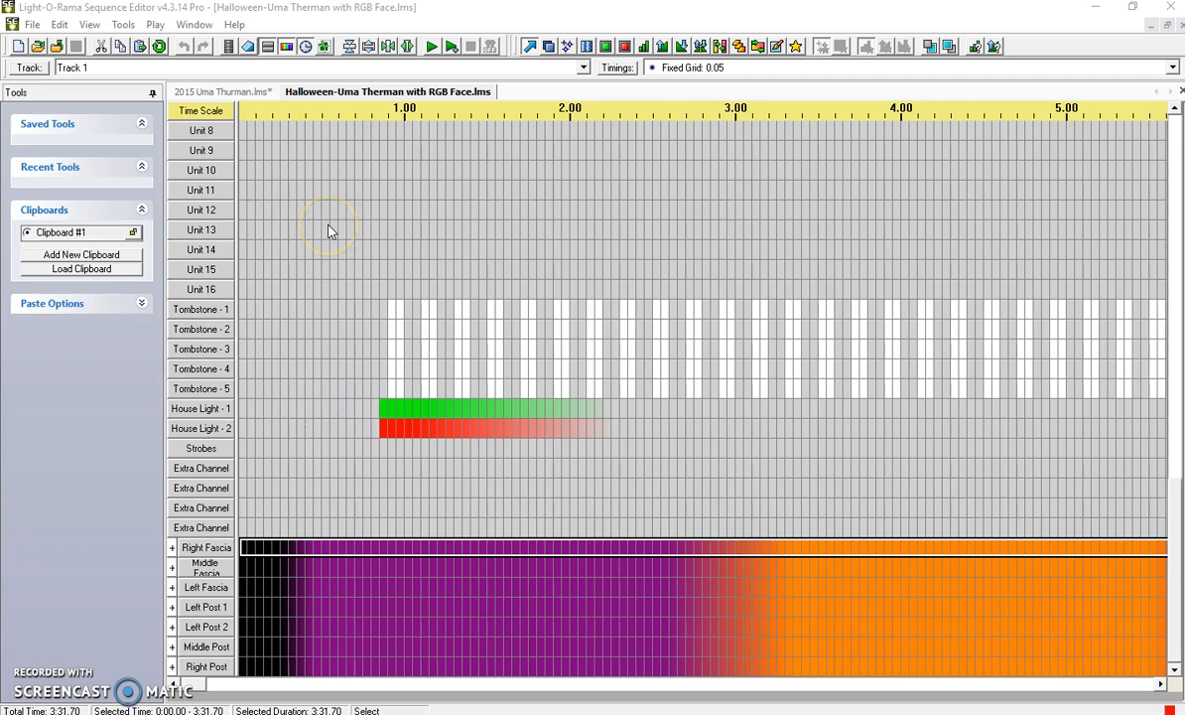
Copy the entire row of the first pixel channel in the Right Fascia group of the Halloween sequence.
{"action": "mouse_move", "coordinate": [330, 230]}
{"action": "left_click", "coordinate": [172, 547]}
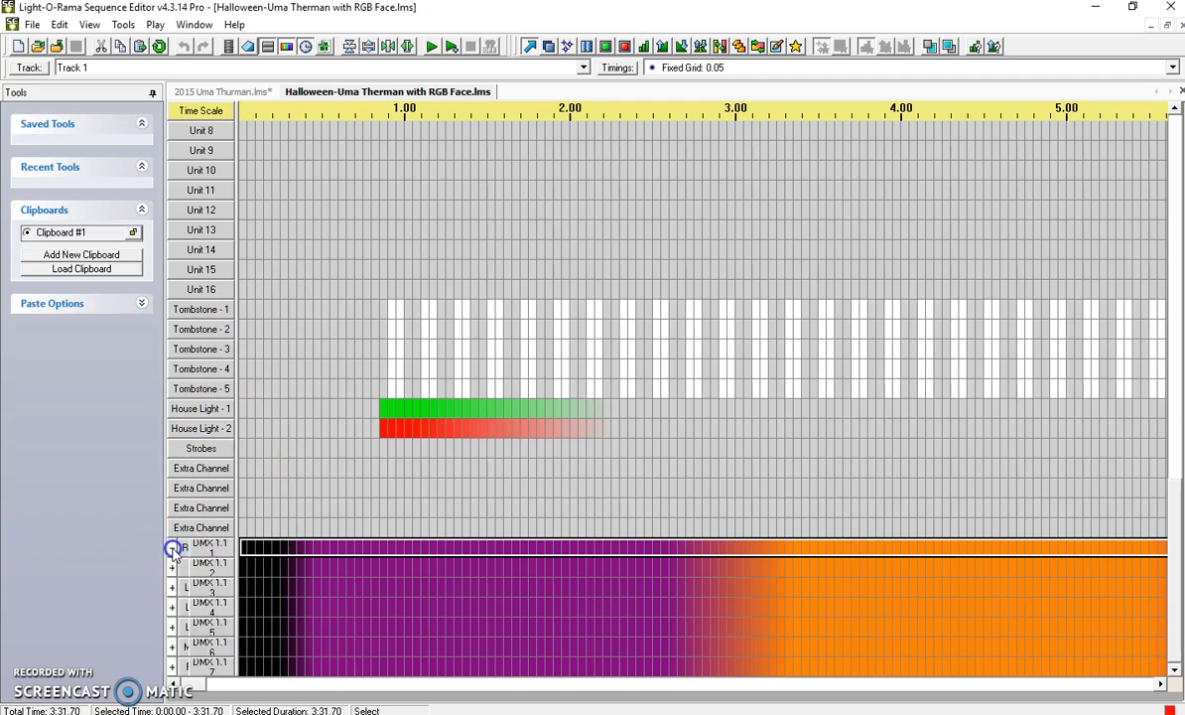
{"action": "left_click", "coordinate": [243, 549]}
{"action": "right_click", "coordinate": [245, 552]}
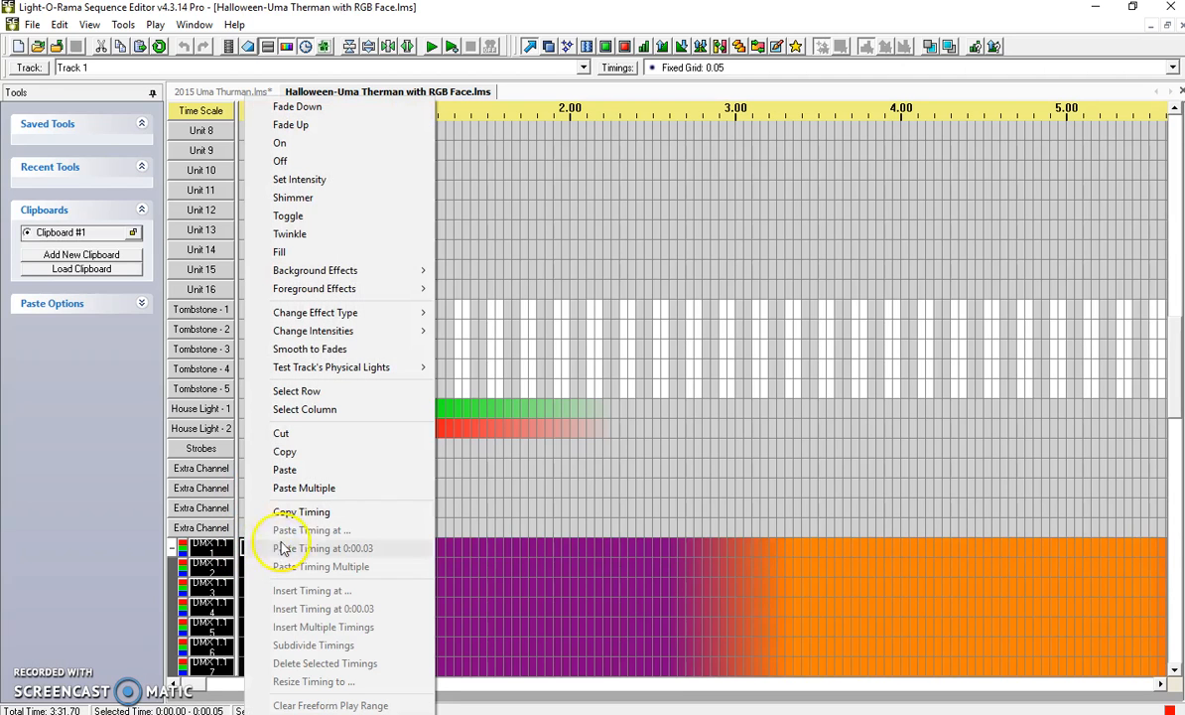
{"action": "left_click", "coordinate": [376, 396]}
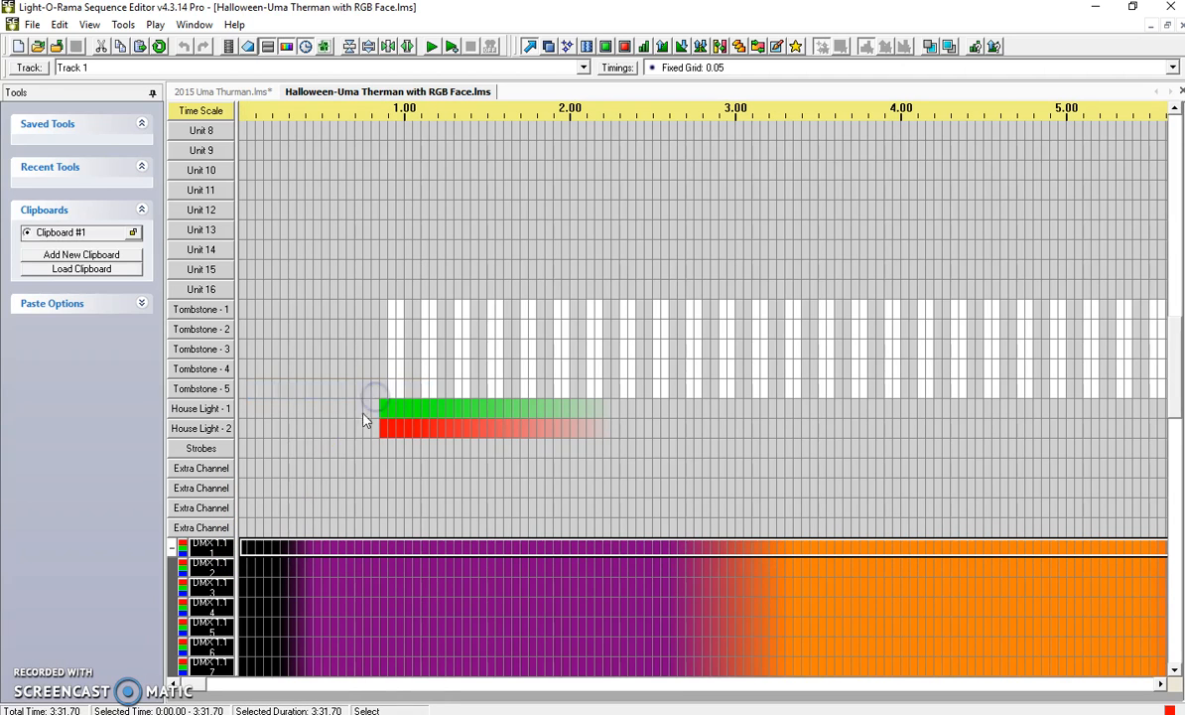
{"action": "right_click", "coordinate": [275, 548]}
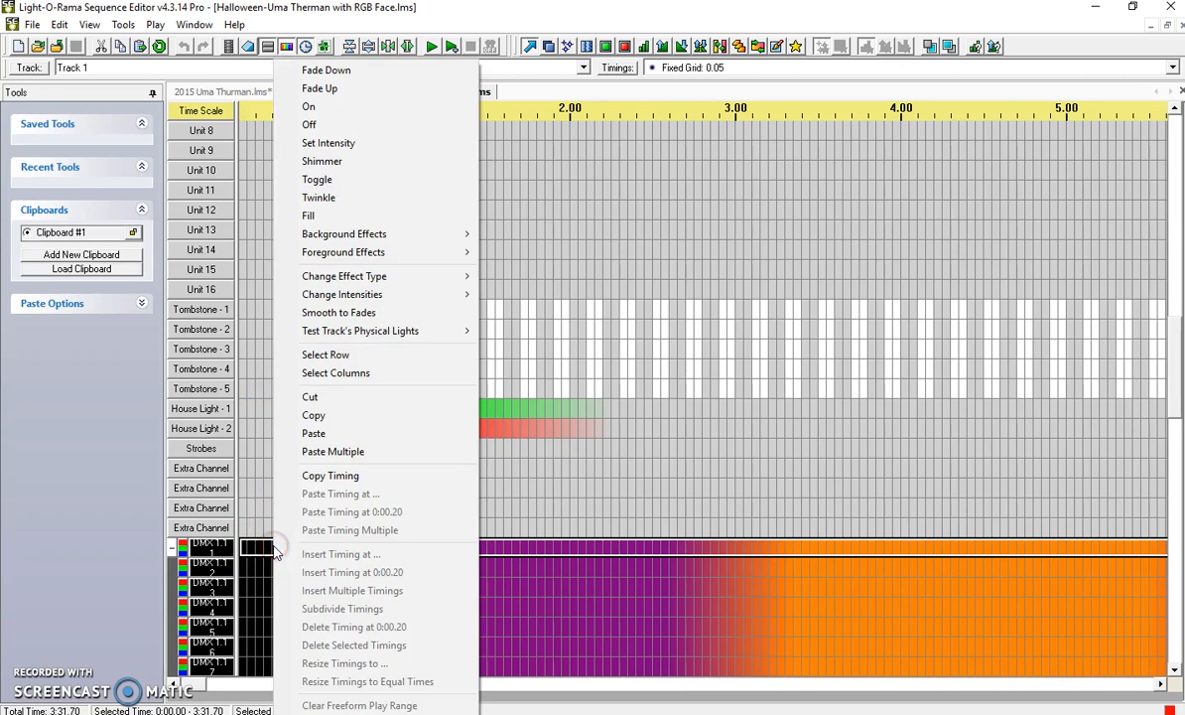
{"action": "left_click", "coordinate": [375, 416]}
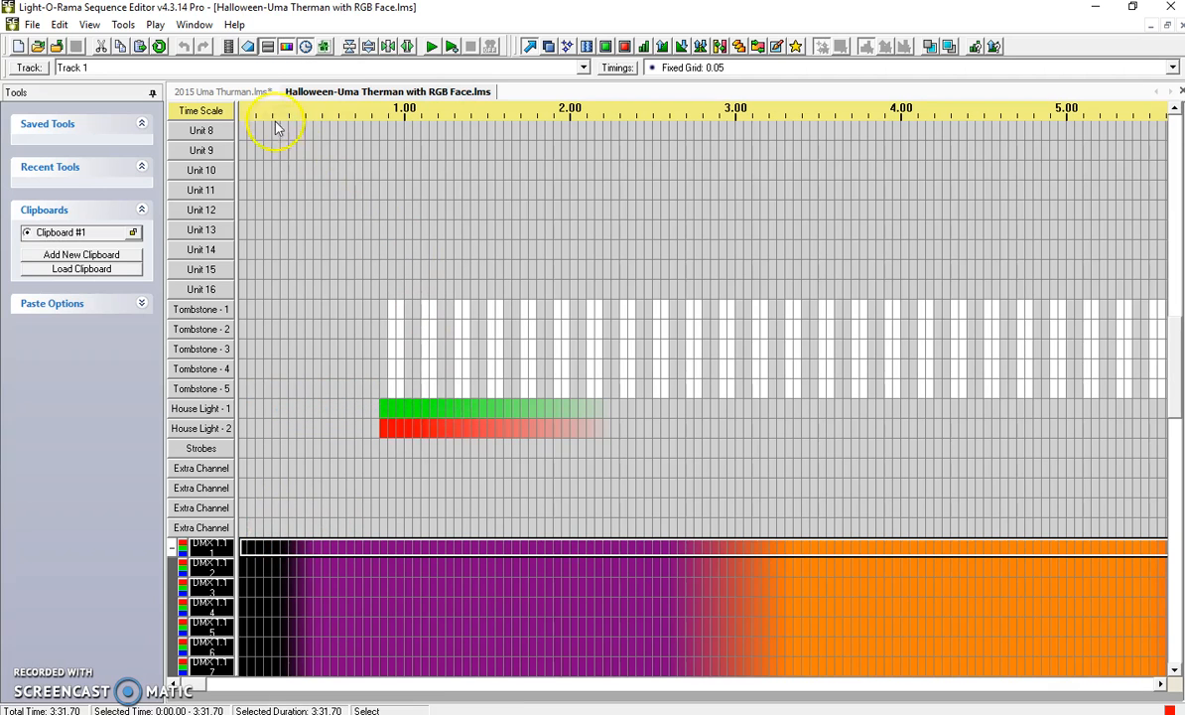
In the 2015 Uma Thurman sequence, paste the copied row into Top Eaves RGB from the start of DMX25 p1, once horizontally and 150 times vertically.
{"action": "left_click", "coordinate": [262, 94]}
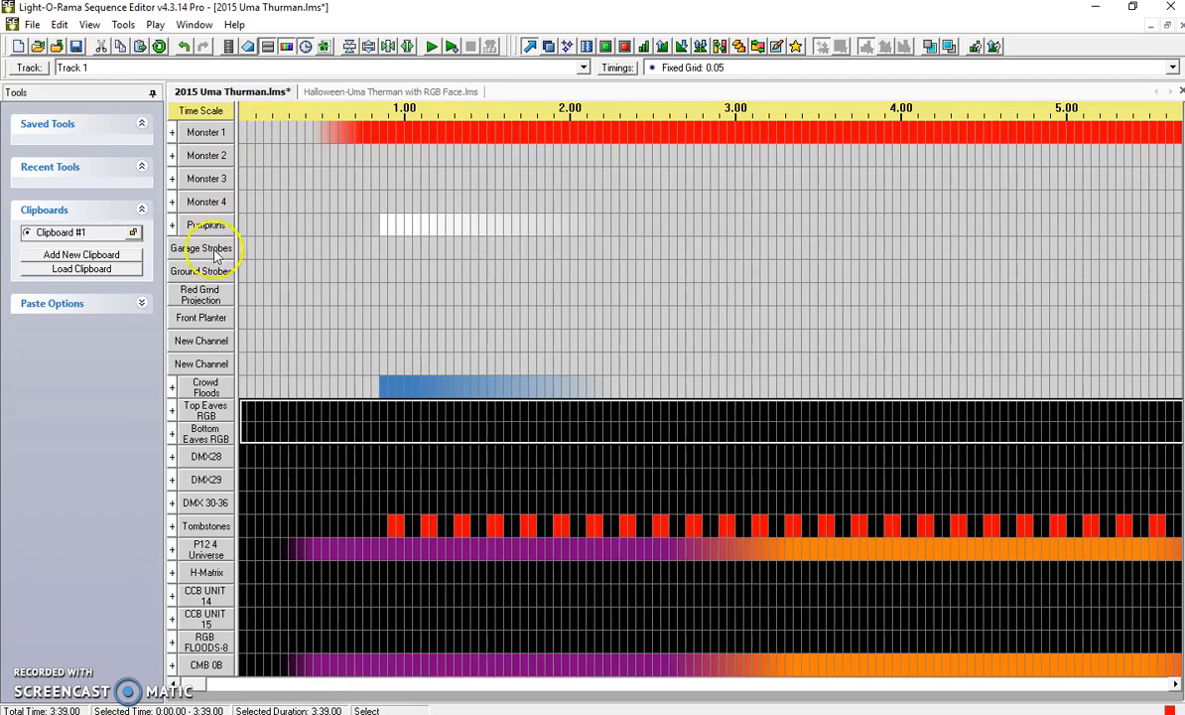
{"action": "left_click", "coordinate": [172, 409]}
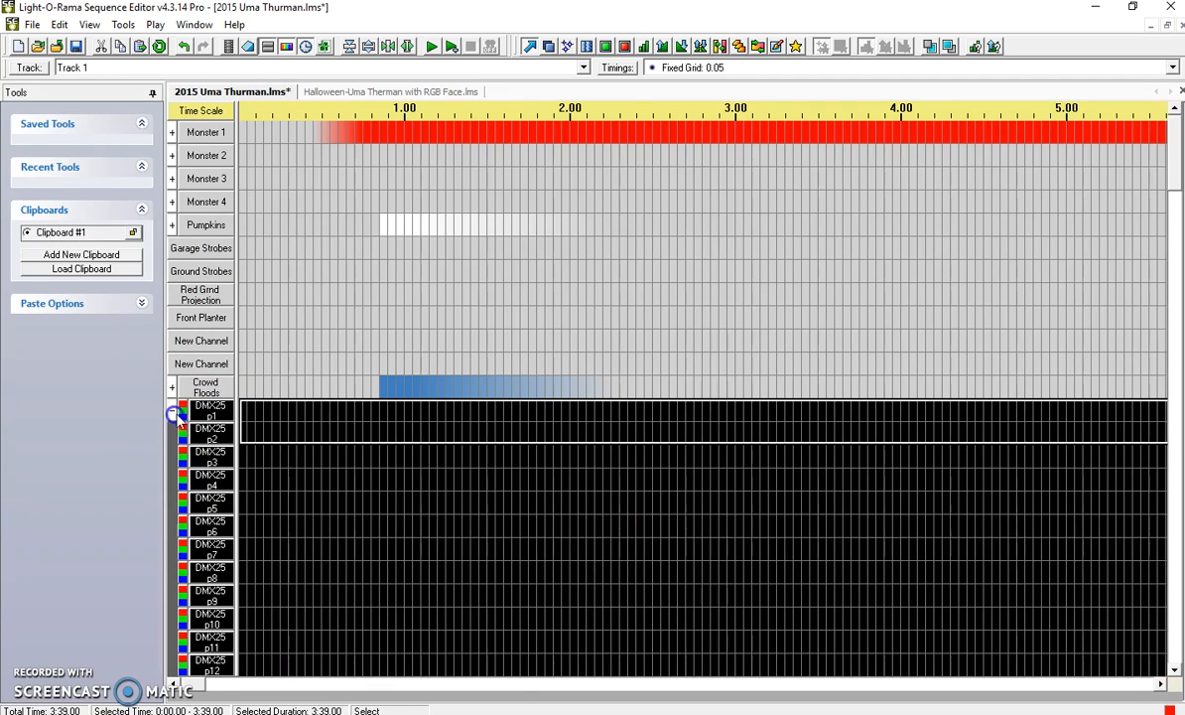
{"action": "mouse_move", "coordinate": [1169, 174]}
{"action": "left_mouse_down"}
{"action": "mouse_move", "coordinate": [1174, 647]}
{"action": "mouse_move", "coordinate": [1169, 190]}
{"action": "left_mouse_up"}
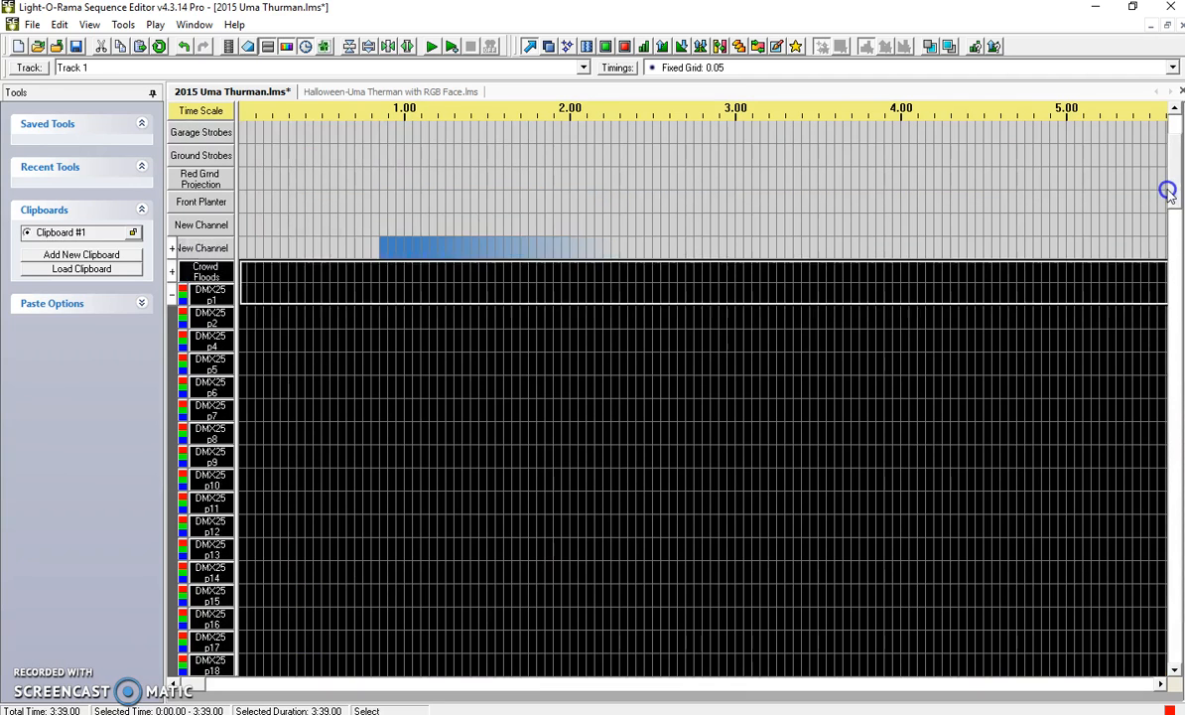
{"action": "left_click", "coordinate": [248, 302]}
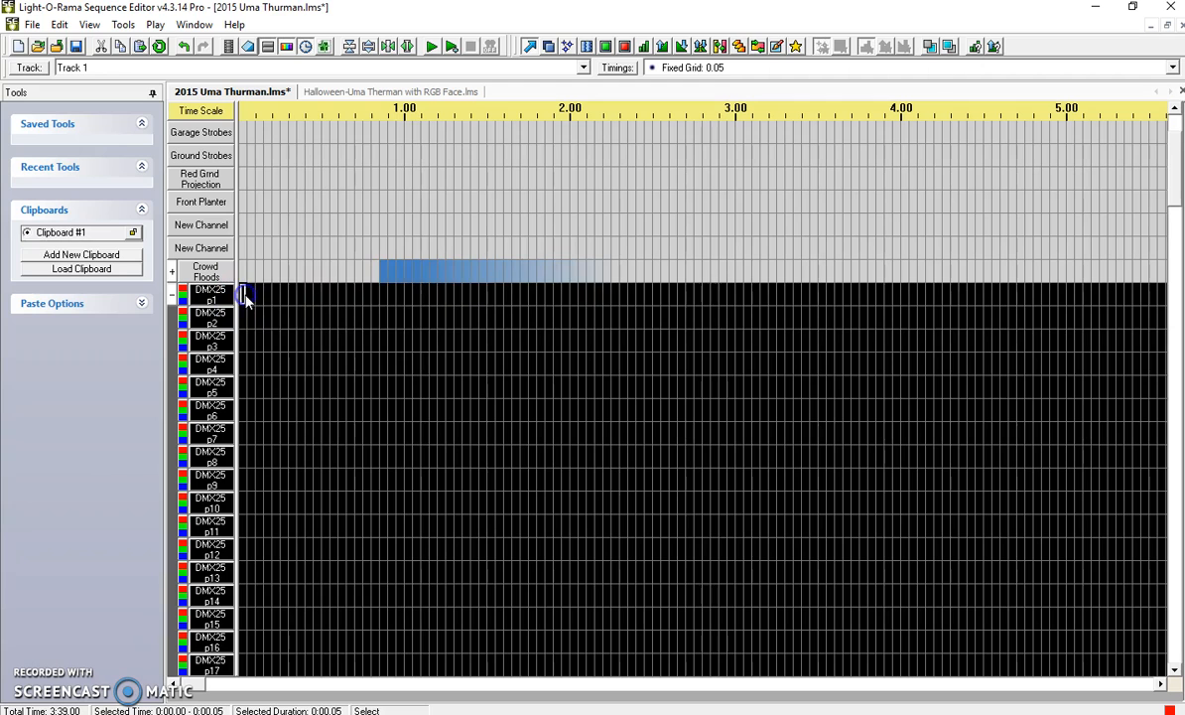
{"action": "right_click", "coordinate": [246, 298]}
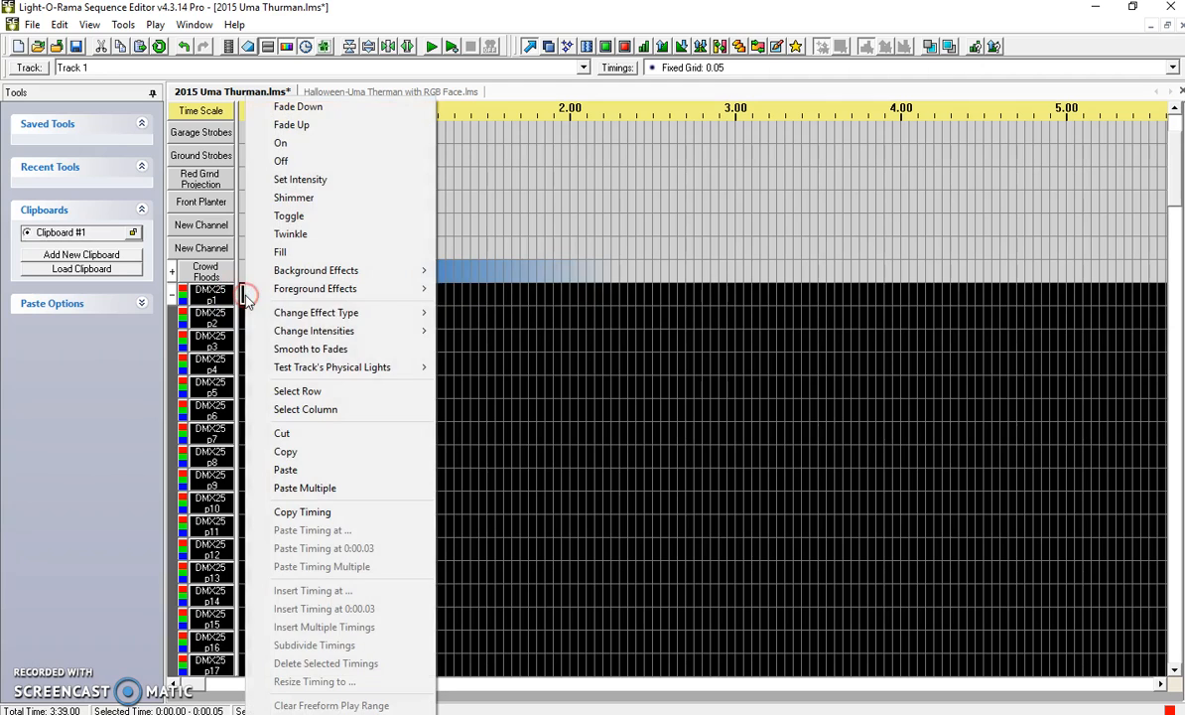
{"action": "left_click", "coordinate": [303, 491]}
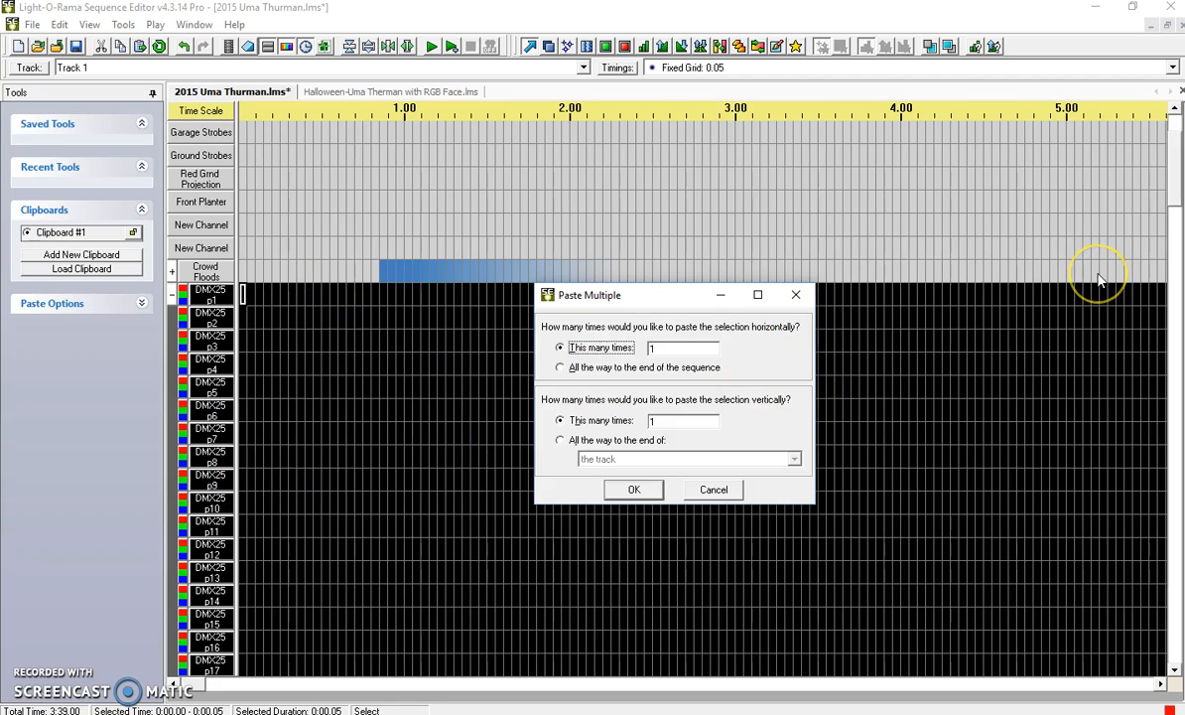
{"action": "left_click", "coordinate": [663, 421]}
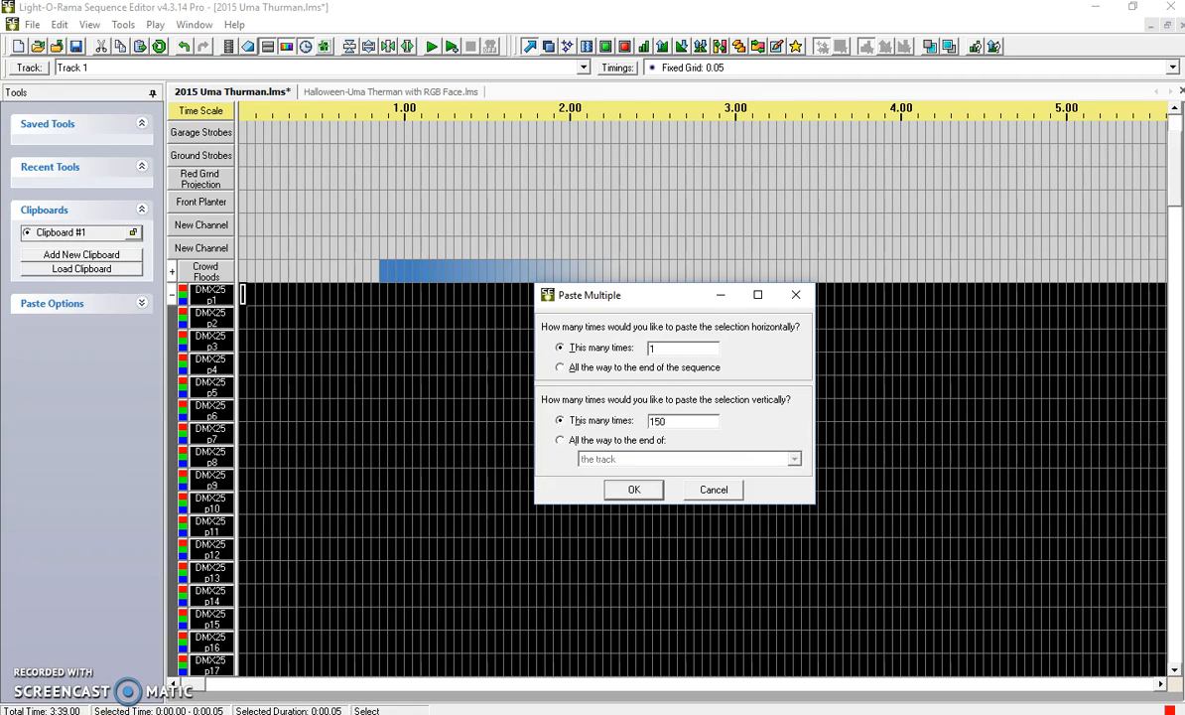
{"action": "left_click", "coordinate": [635, 489]}
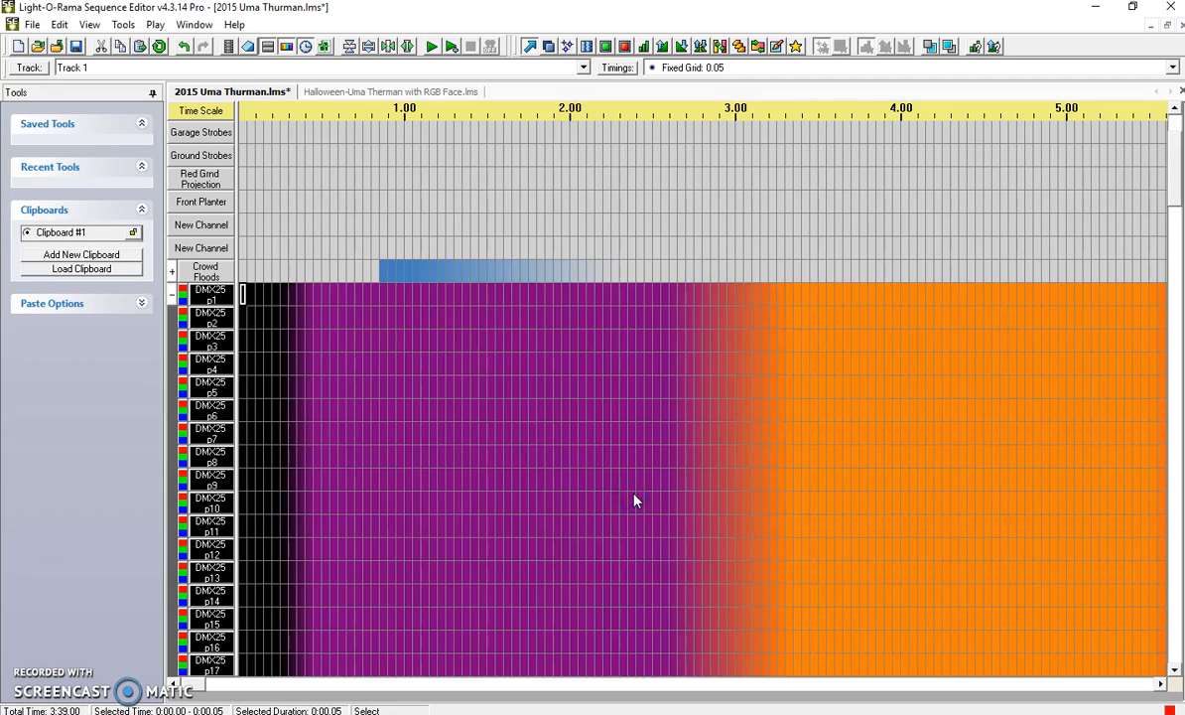
{"action": "left_click", "coordinate": [280, 359]}
Compare the pasted effects with the source sequence and check them through the last Top Eaves RGB pixel channel.
{"action": "left_click", "coordinate": [405, 94]}
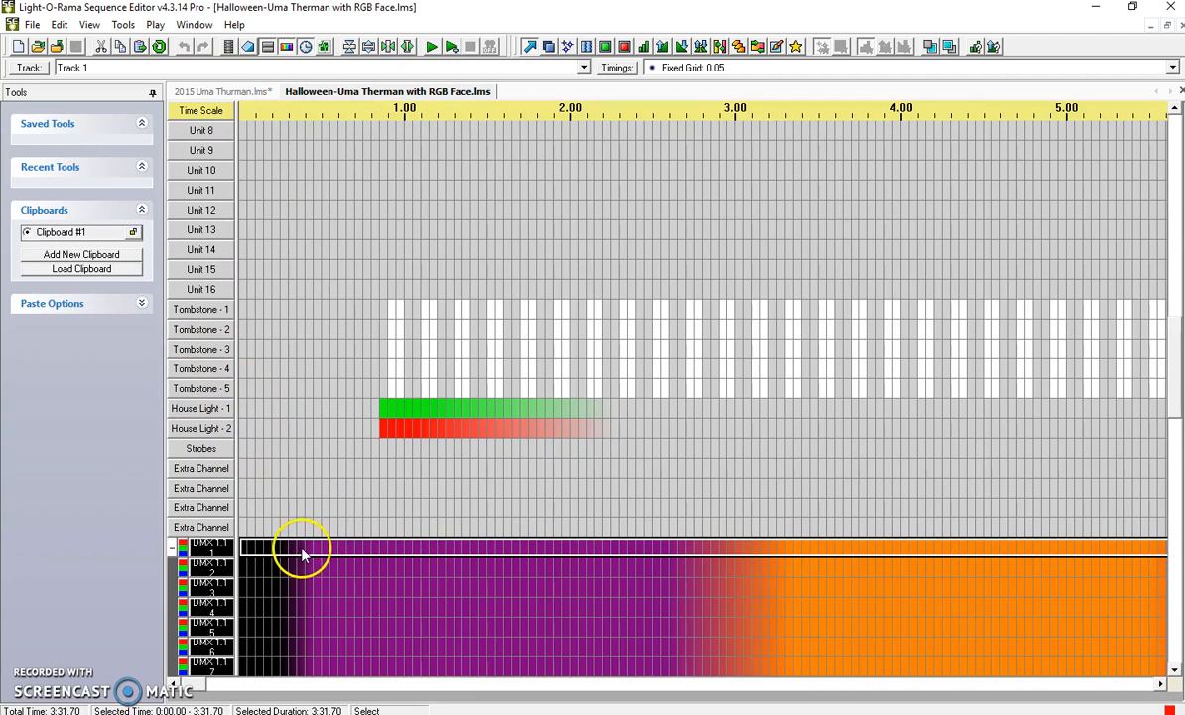
{"action": "left_click", "coordinate": [246, 92]}
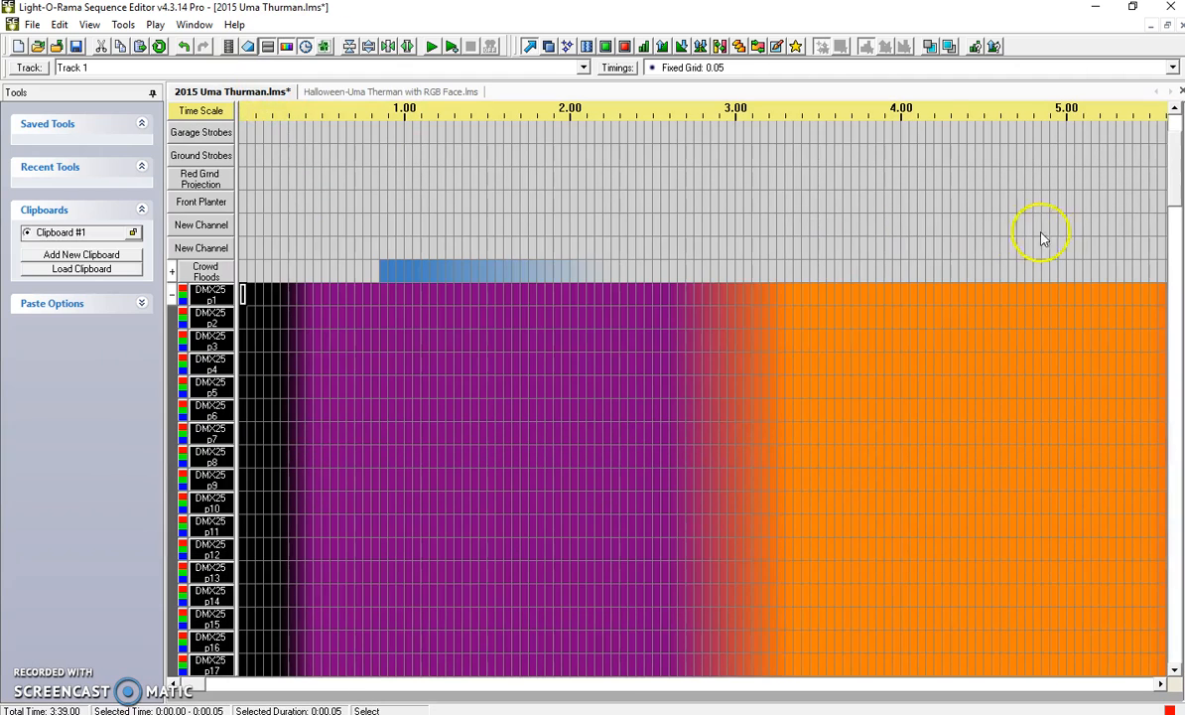
{"action": "scroll", "coordinate": [1177, 204], "scroll_direction": "down", "scroll_amount": 15}
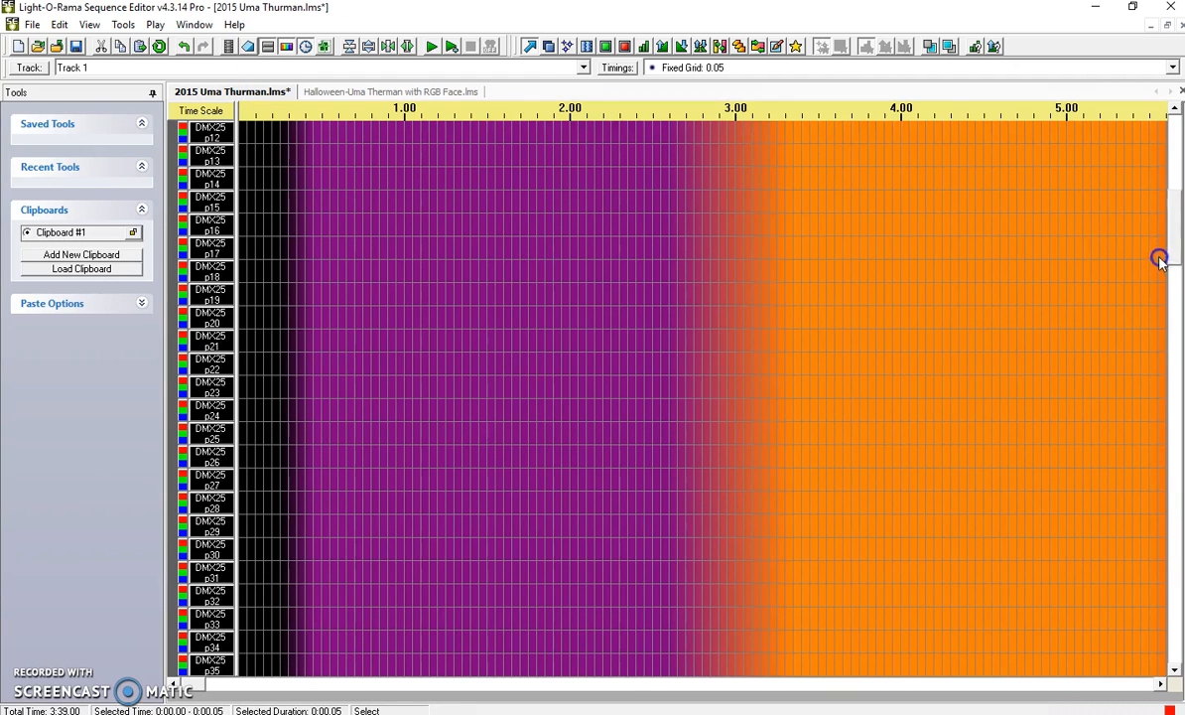
{"action": "scroll", "coordinate": [1132, 354], "scroll_direction": "down", "scroll_amount": 19}
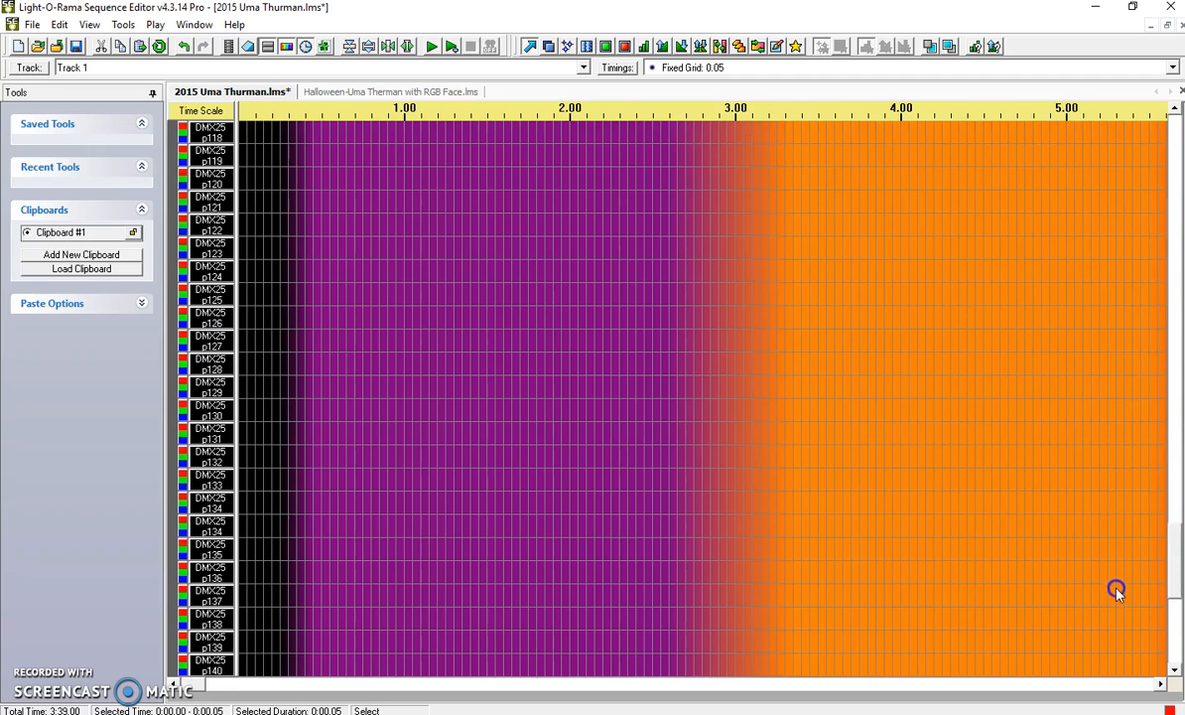
{"action": "scroll", "coordinate": [1114, 596], "scroll_direction": "down", "scroll_amount": 12}
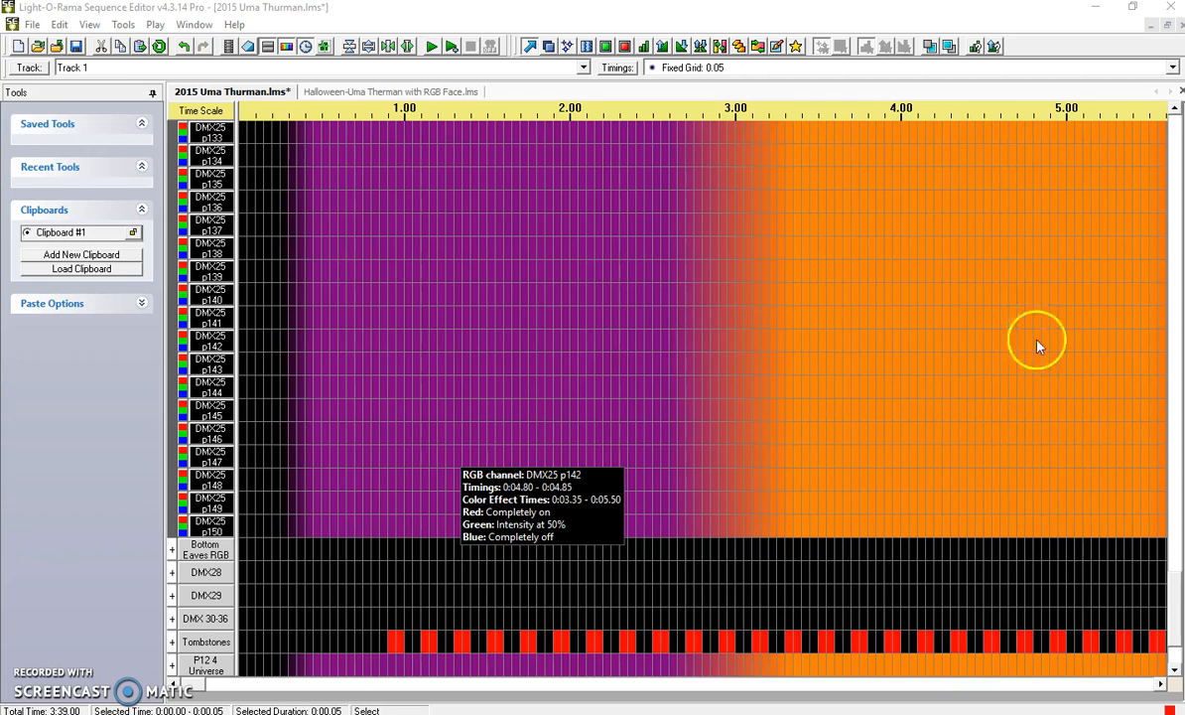
{"action": "left_click_drag", "start_coordinate": [1176, 603], "coordinate": [1172, 106]}
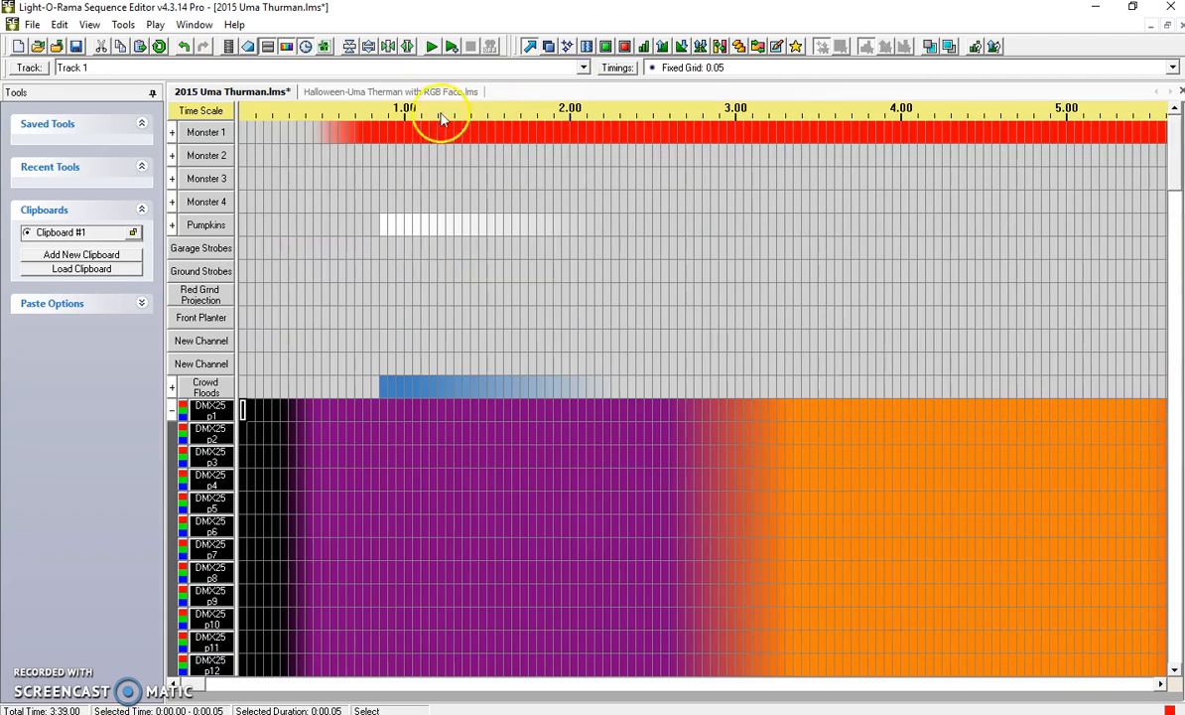
Examine the pixel channels of the Middle Fascia group in the Halloween sequence, leaving the Right Fascia and Middle Fascia groups collapsed.
{"action": "left_click", "coordinate": [357, 92]}
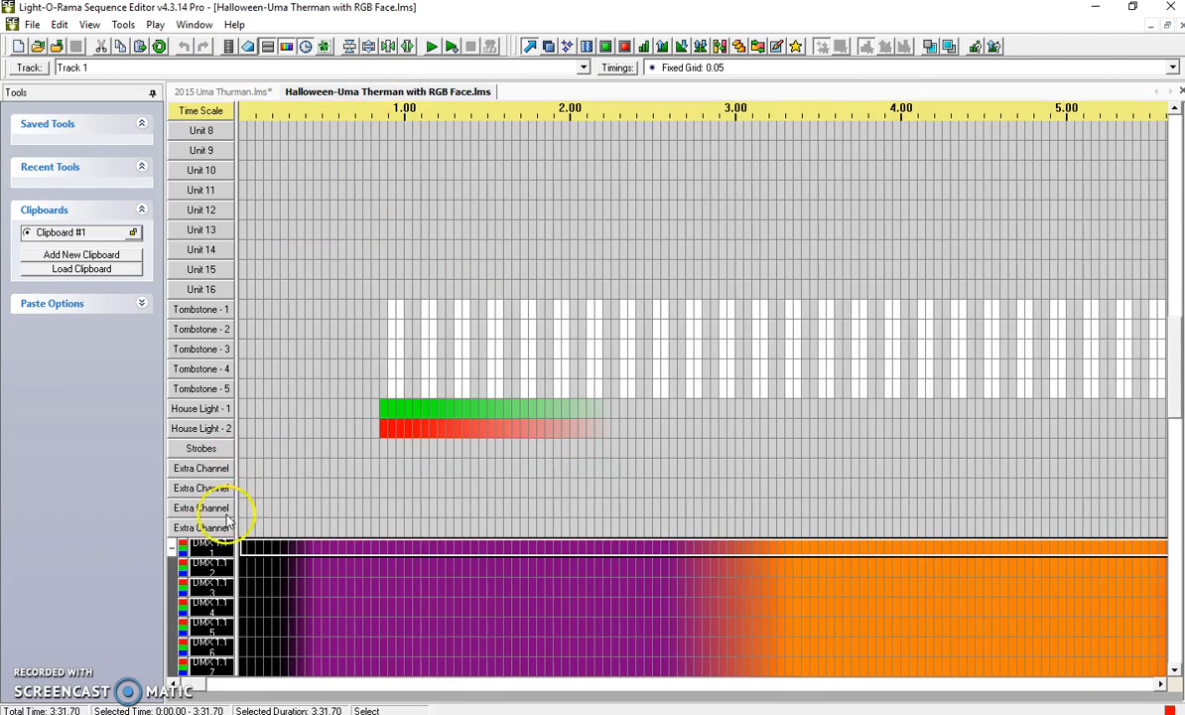
{"action": "left_click", "coordinate": [172, 548]}
{"action": "left_click", "coordinate": [171, 567]}
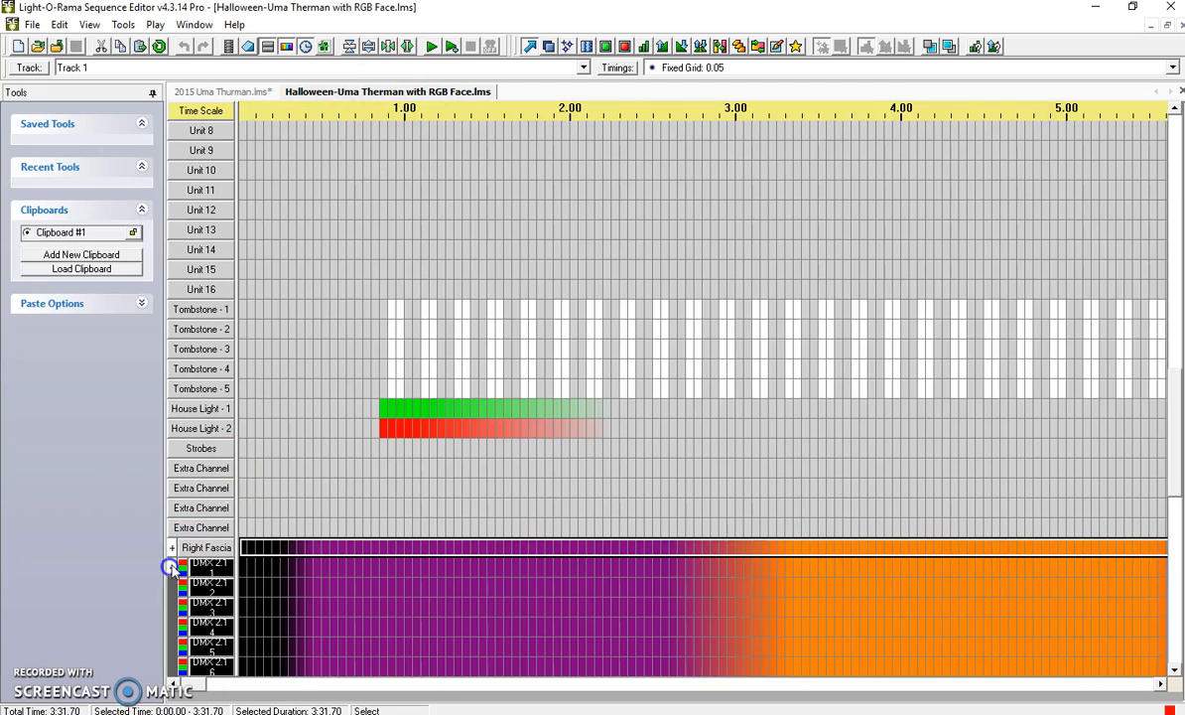
{"action": "left_click_drag", "start_coordinate": [1176, 458], "coordinate": [1177, 625]}
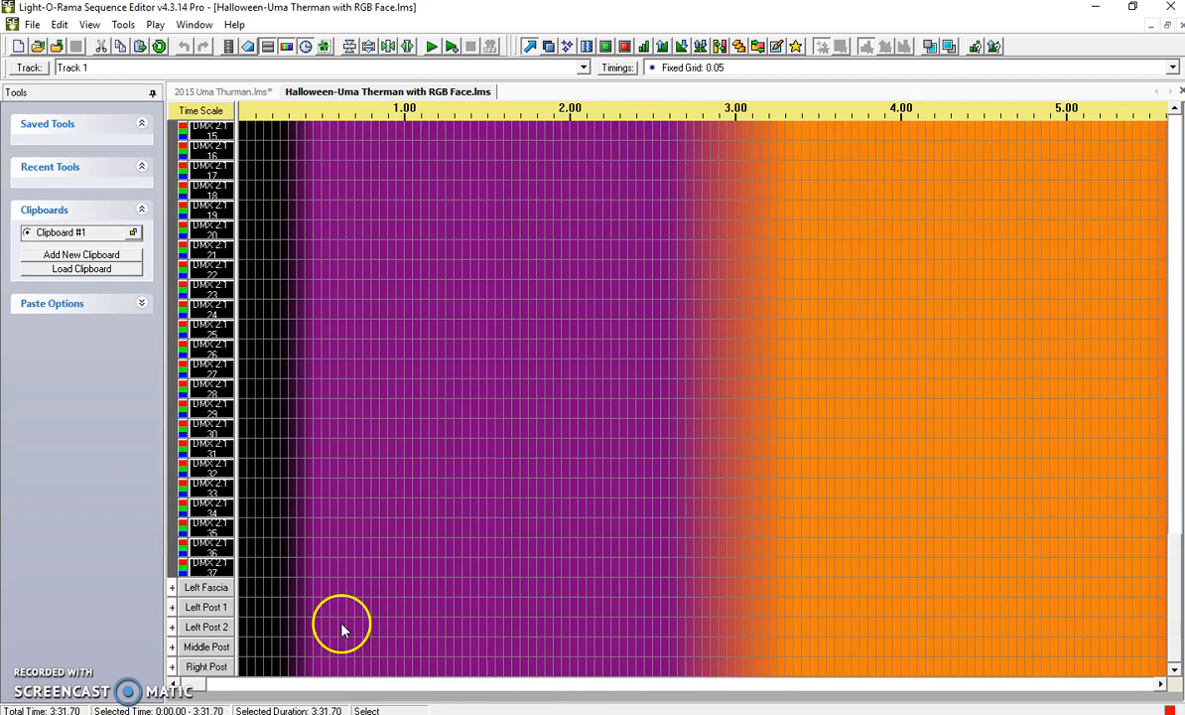
{"action": "left_click_drag", "start_coordinate": [1179, 587], "coordinate": [1178, 464]}
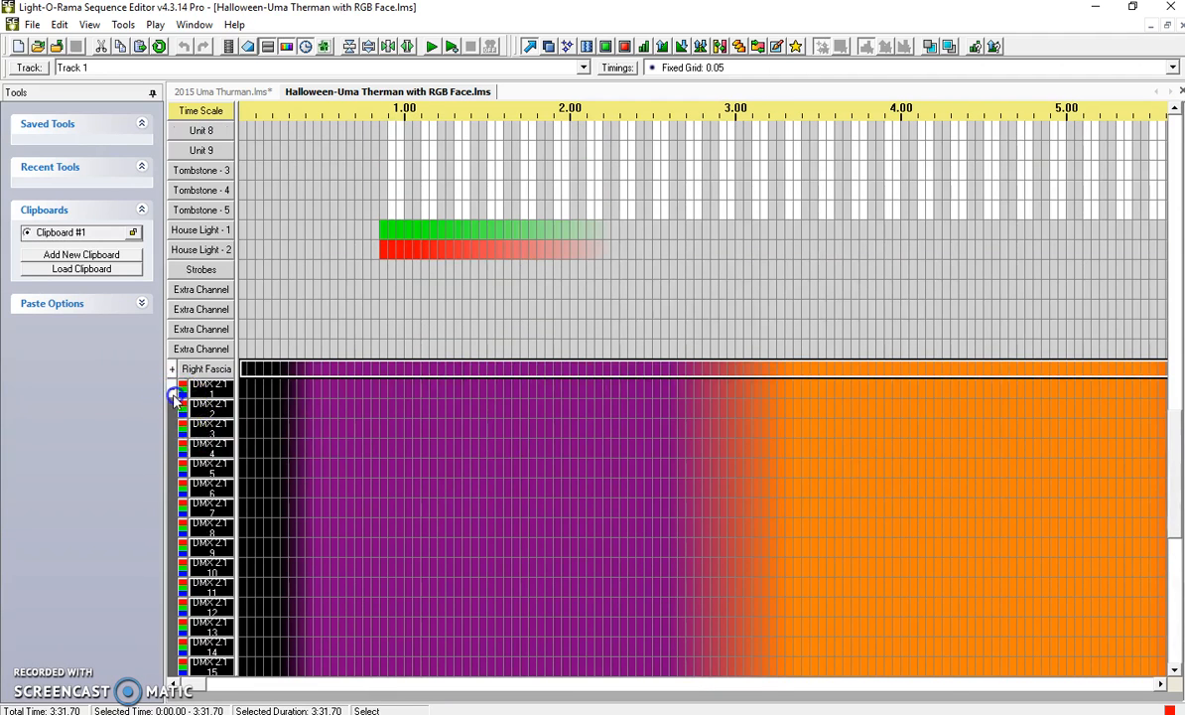
{"action": "left_click", "coordinate": [172, 389]}
{"action": "left_click", "coordinate": [255, 680]}
{"action": "left_click_drag", "start_coordinate": [255, 680], "coordinate": [191, 651]}
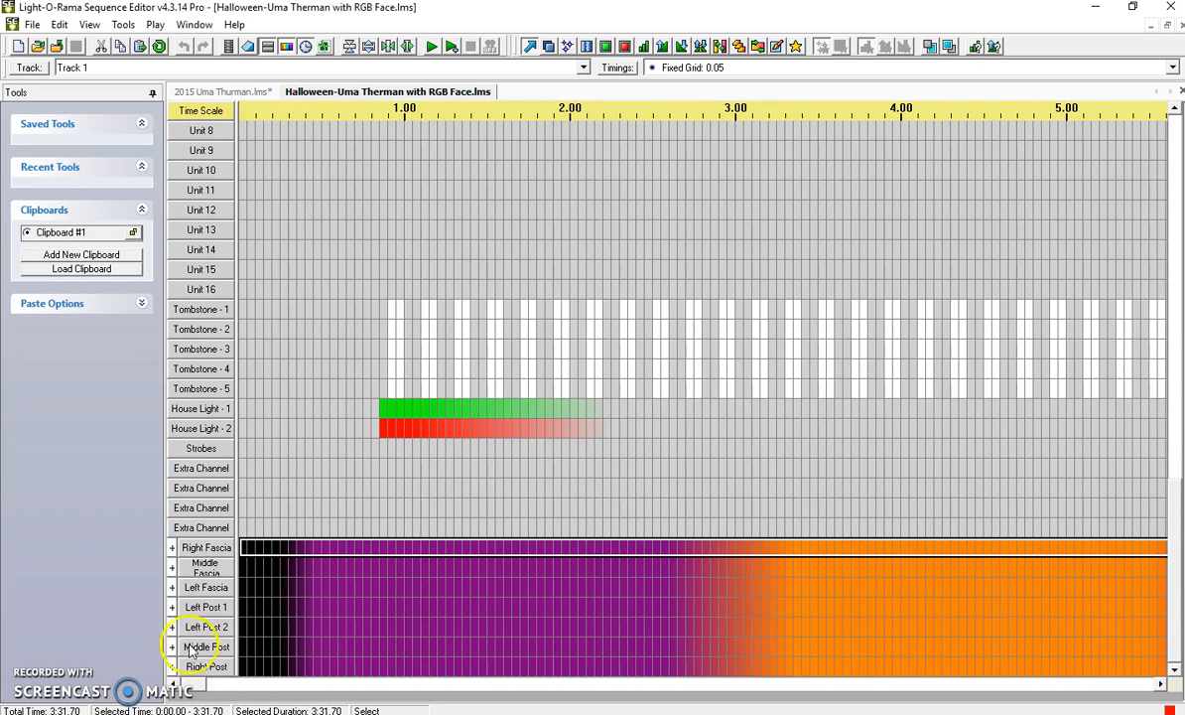
Copy the entire row of the first pixel channel in the Middle Fascia group of the Halloween sequence.
{"action": "left_click", "coordinate": [172, 567]}
{"action": "left_click", "coordinate": [244, 568]}
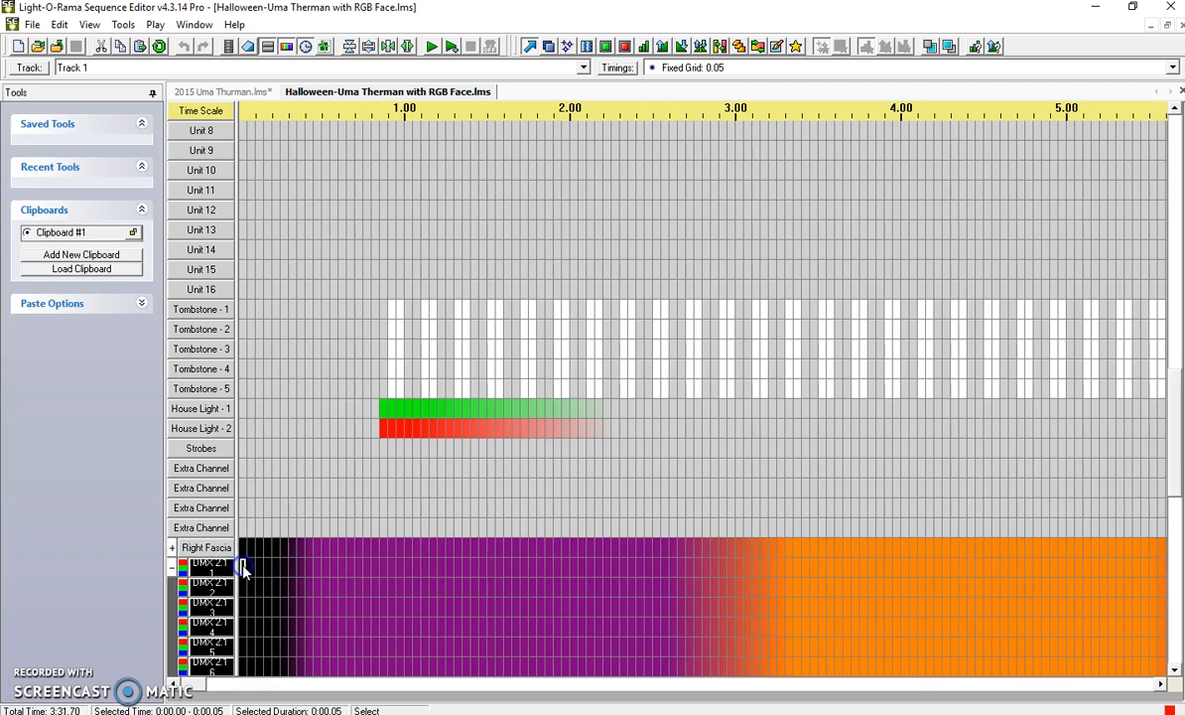
{"action": "right_click", "coordinate": [245, 568]}
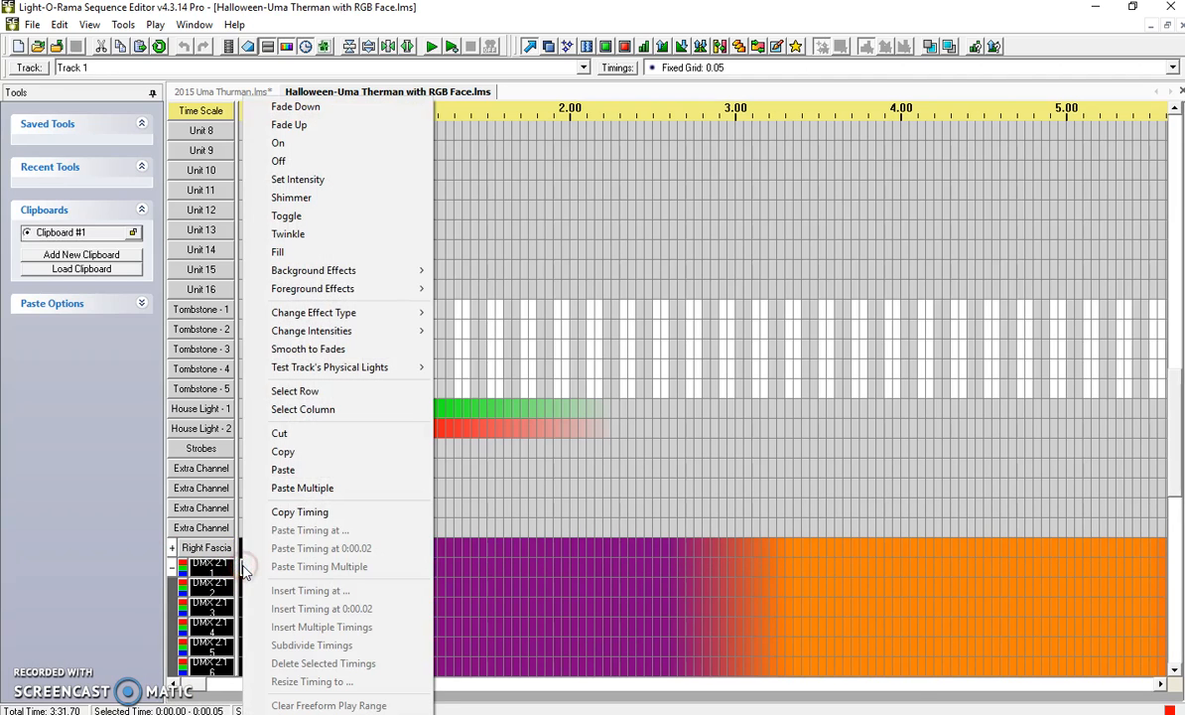
{"action": "left_click", "coordinate": [376, 390]}
{"action": "right_click", "coordinate": [275, 566]}
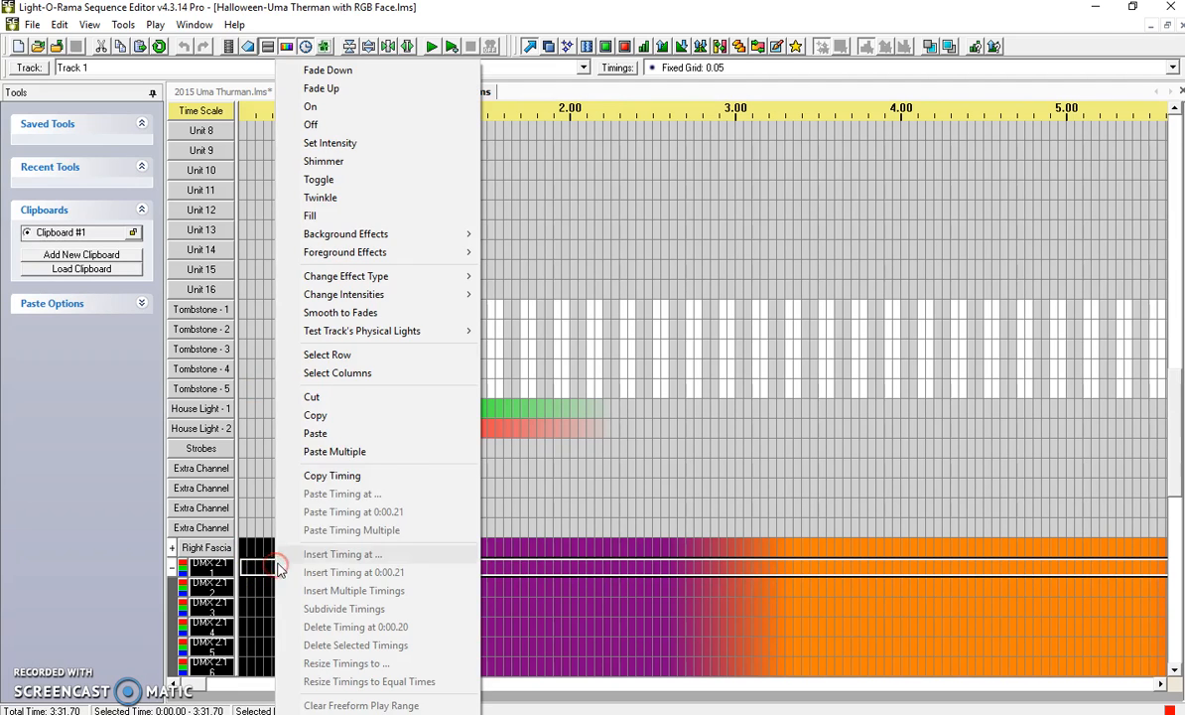
{"action": "left_click", "coordinate": [361, 425]}
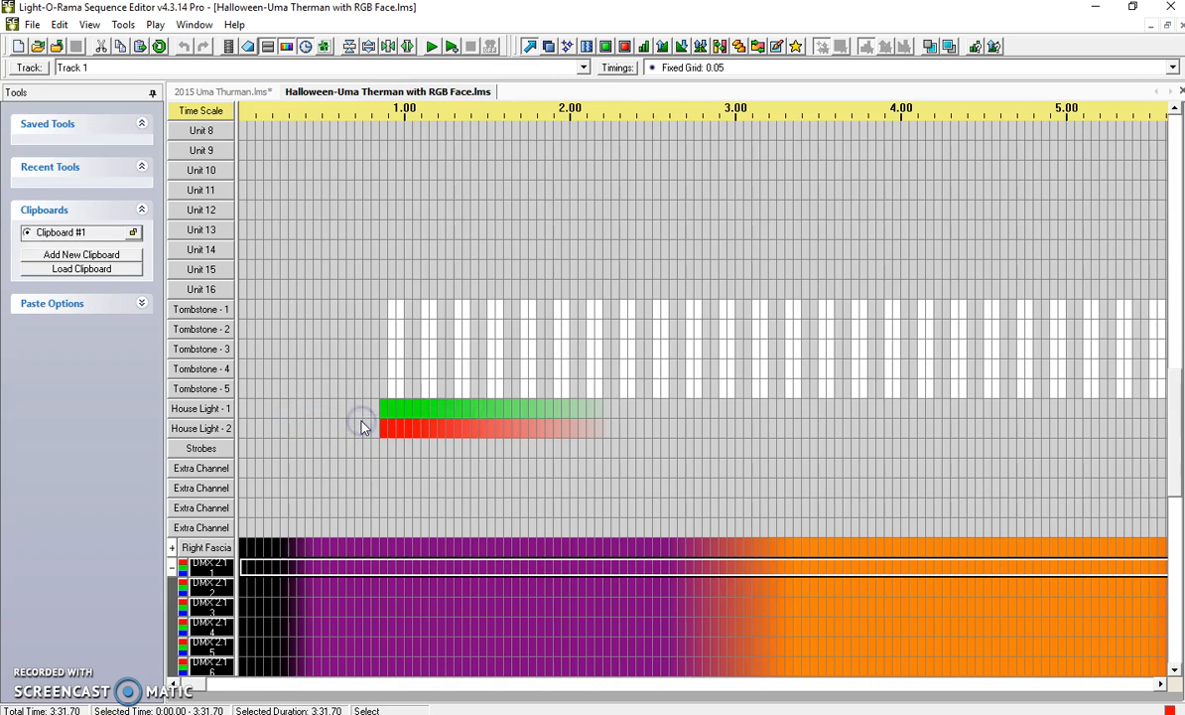
In the 2015 Uma Thurman sequence, paste the copied row once horizontally into Bottom Eaves RGB, from the start of DMX26 p1 down through p100.
{"action": "left_click", "coordinate": [222, 91]}
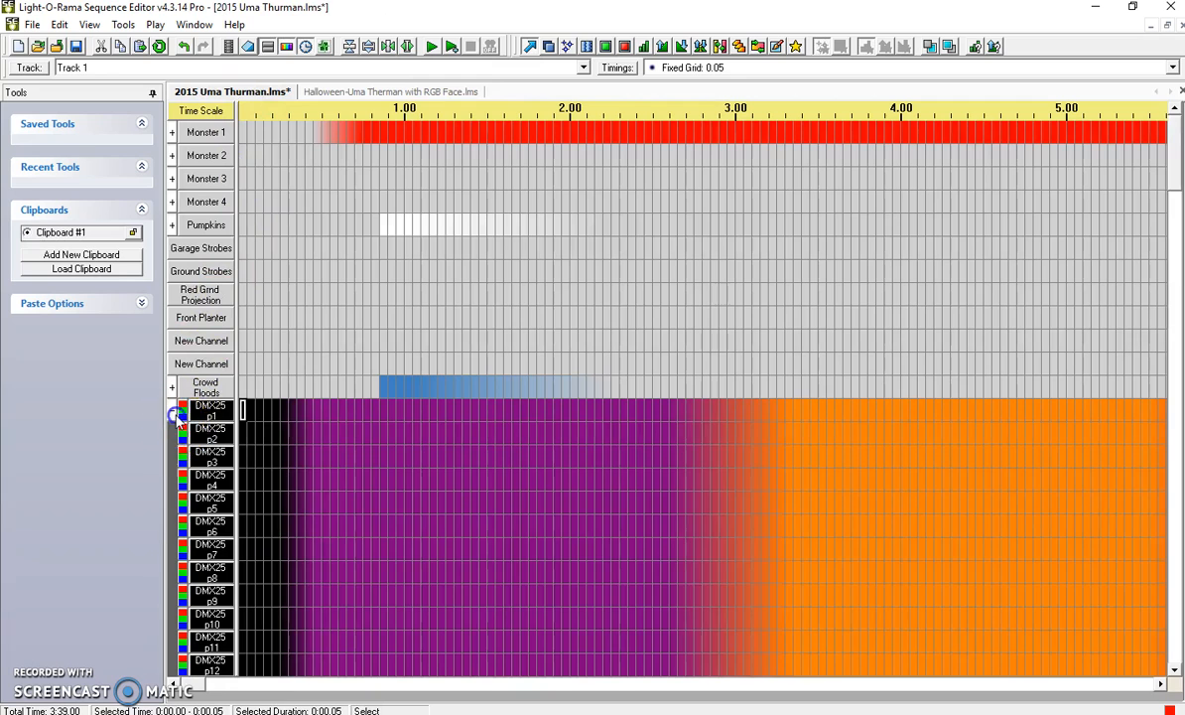
{"action": "left_click", "coordinate": [175, 415]}
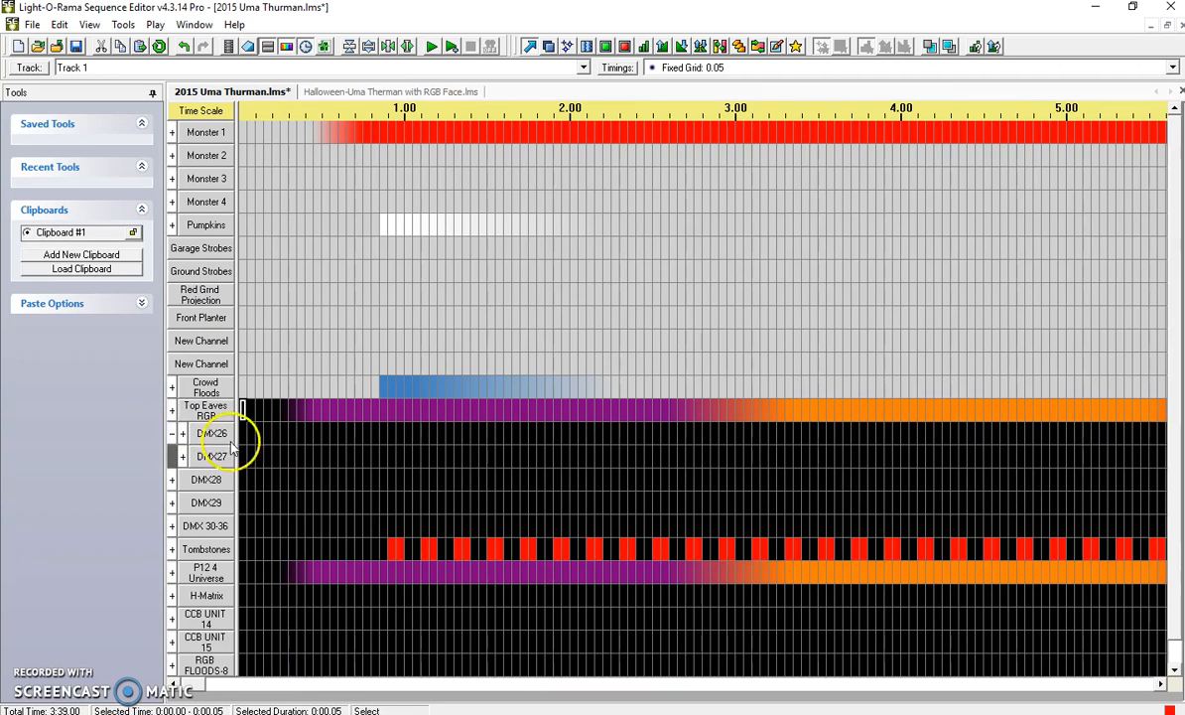
{"action": "left_click", "coordinate": [173, 434]}
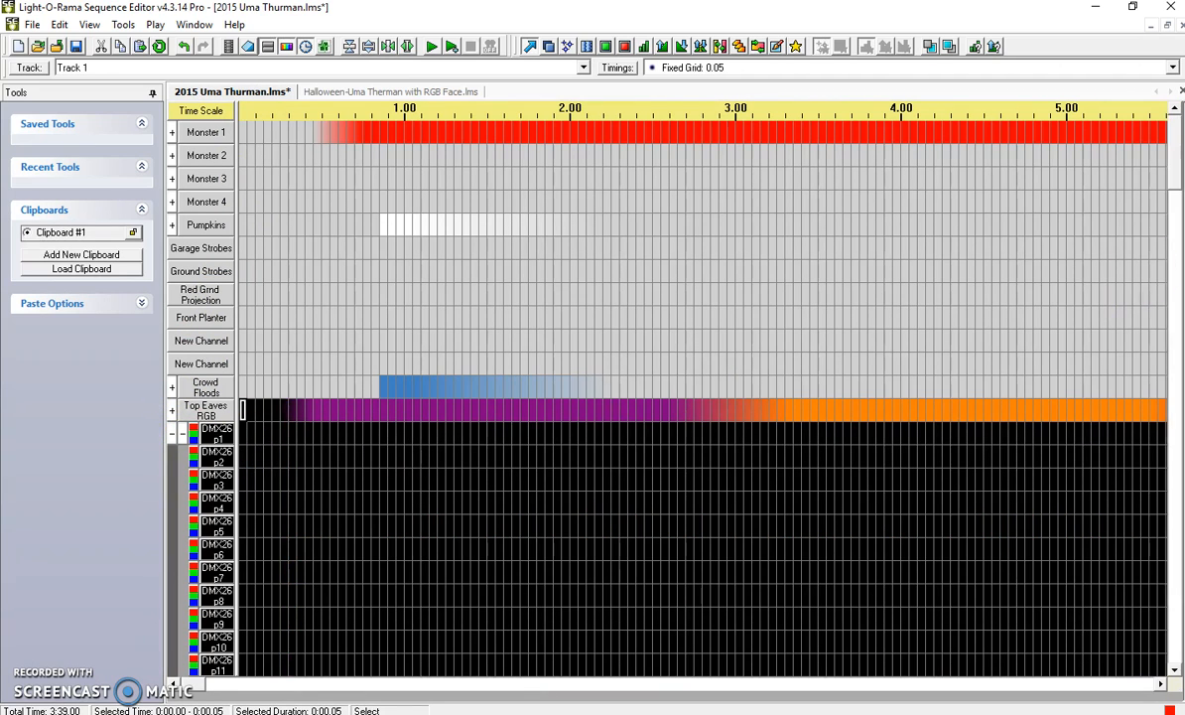
{"action": "left_click_drag", "start_coordinate": [1179, 174], "coordinate": [1176, 139]}
{"action": "left_click", "coordinate": [242, 232]}
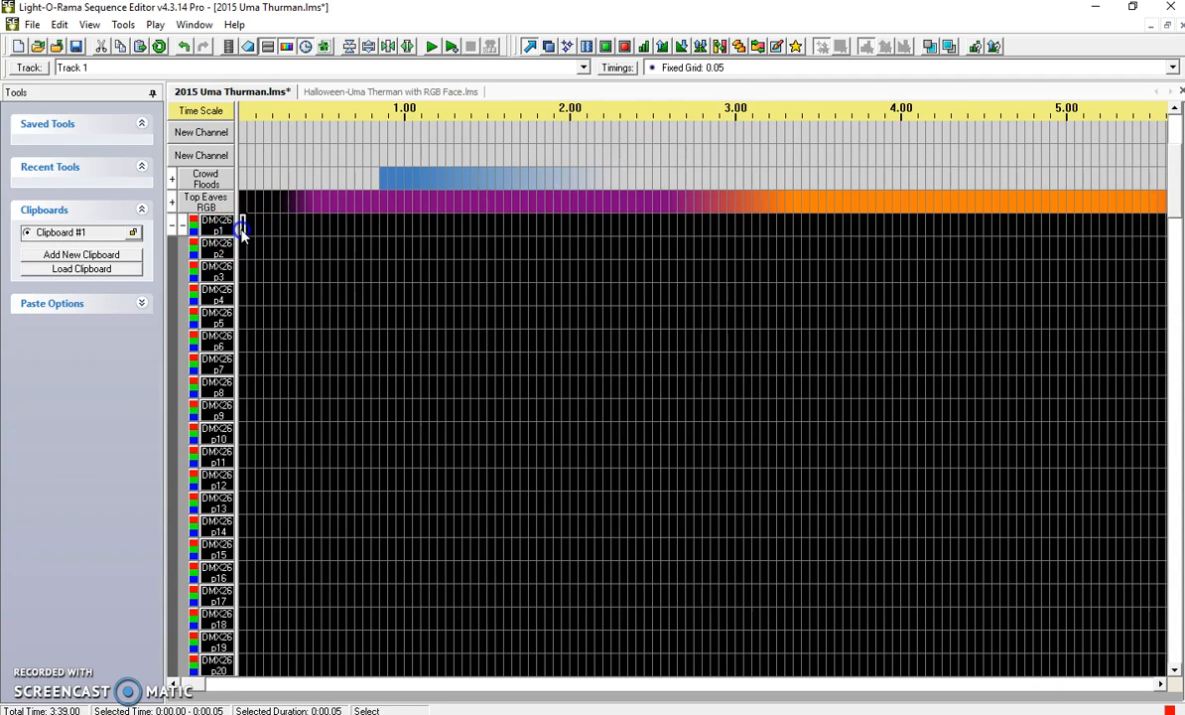
{"action": "right_click", "coordinate": [242, 231]}
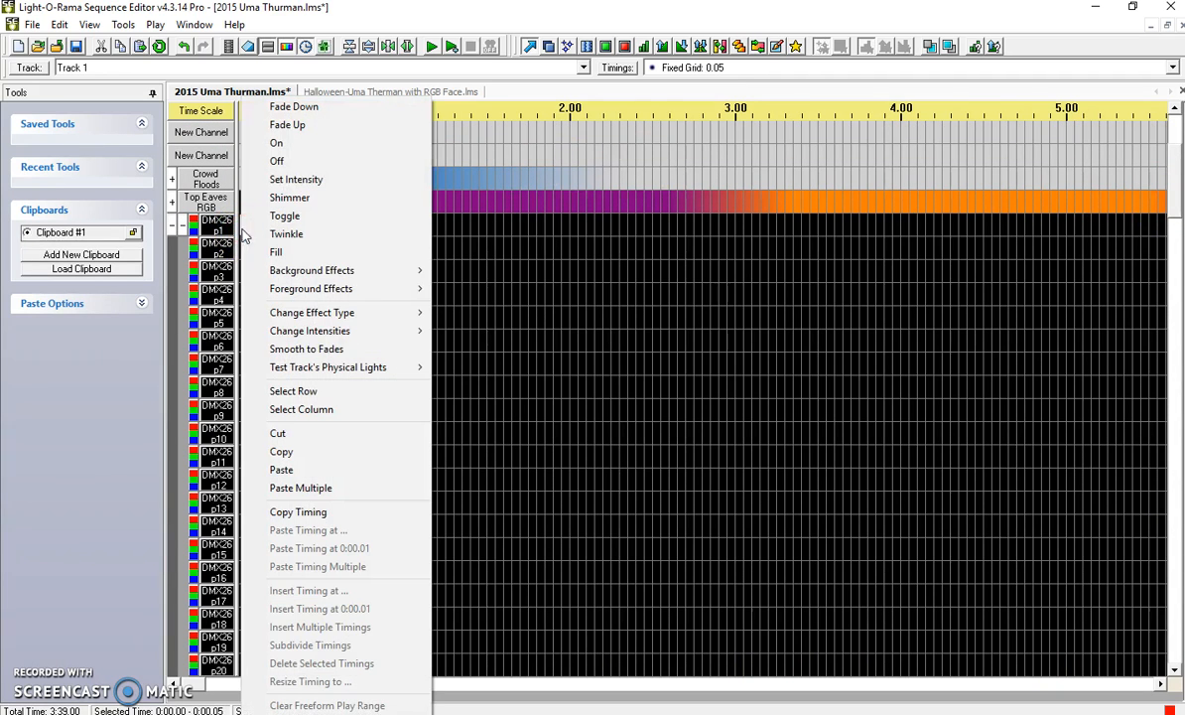
{"action": "left_click", "coordinate": [303, 488]}
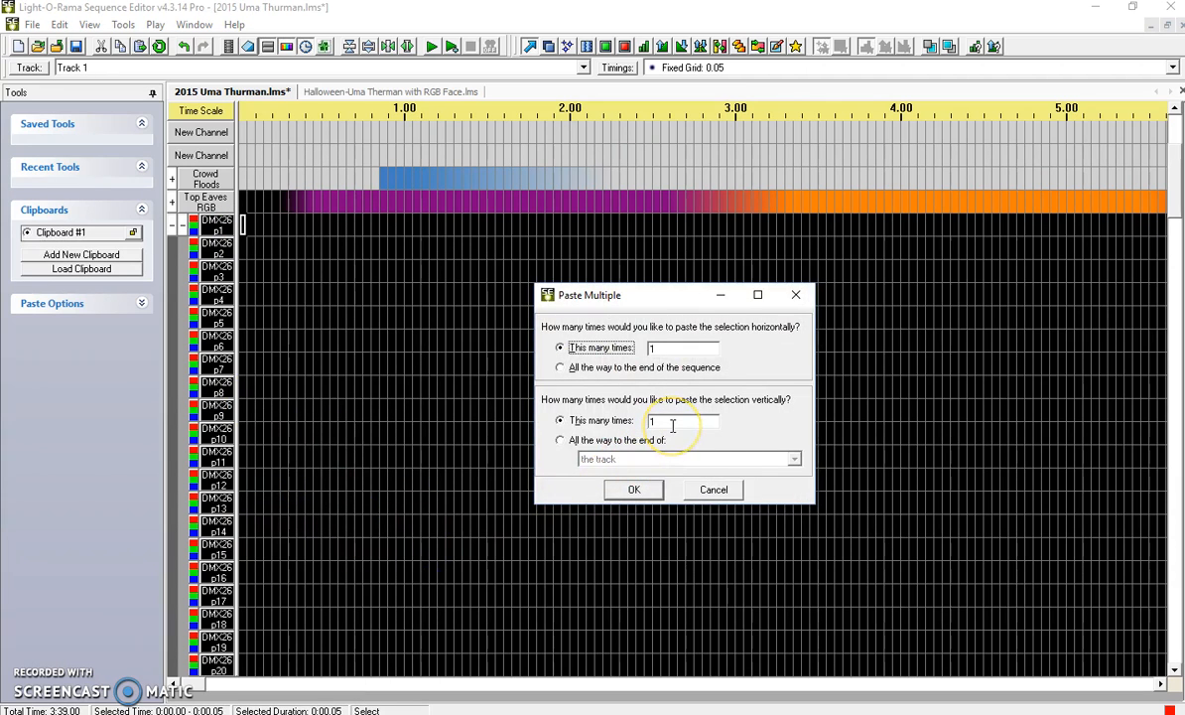
{"action": "left_click", "coordinate": [633, 489]}
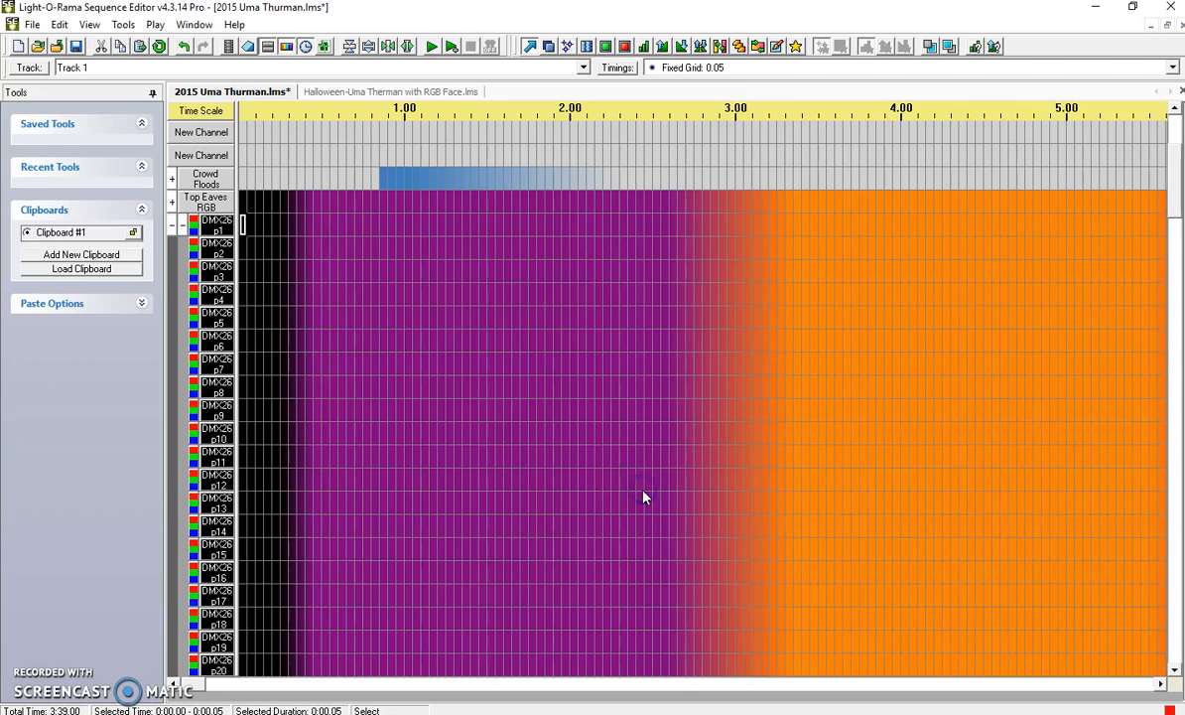
Check how far the pasted effects reach down the DMX26 channels, and collapse Bottom Eaves RGB and the Halloween sequence's Middle Fascia group.
{"action": "left_click_drag", "start_coordinate": [1173, 208], "coordinate": [1151, 511]}
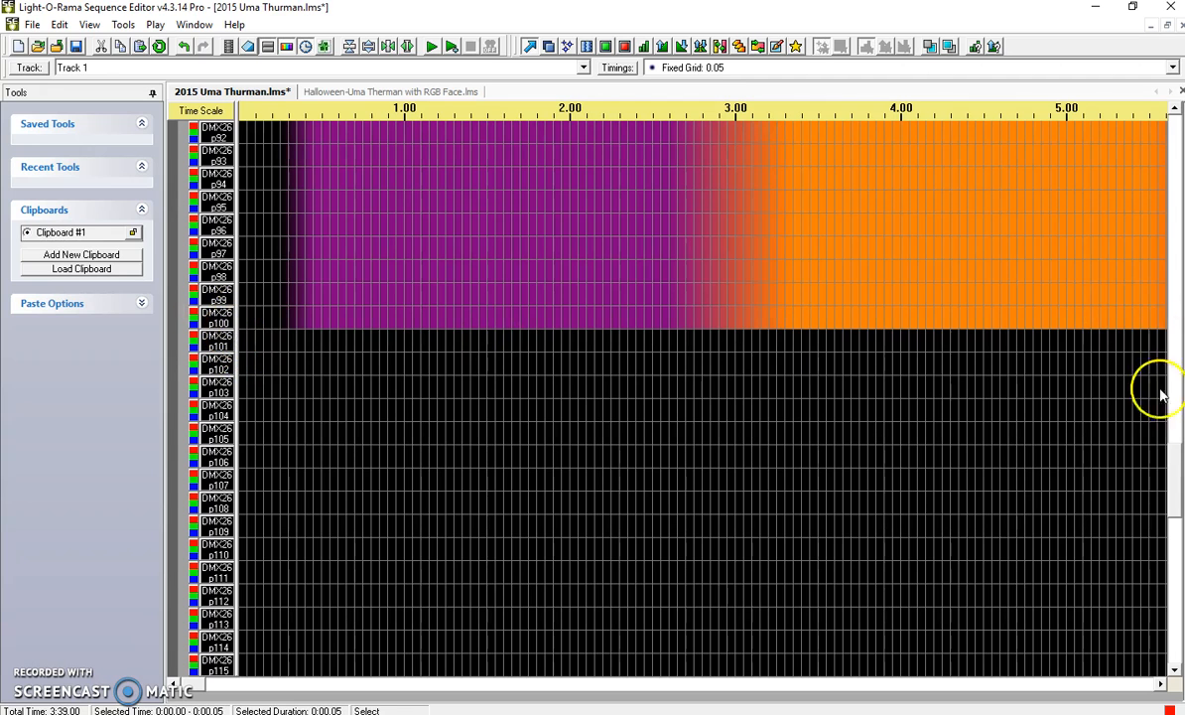
{"action": "left_click_drag", "start_coordinate": [1175, 476], "coordinate": [1175, 139]}
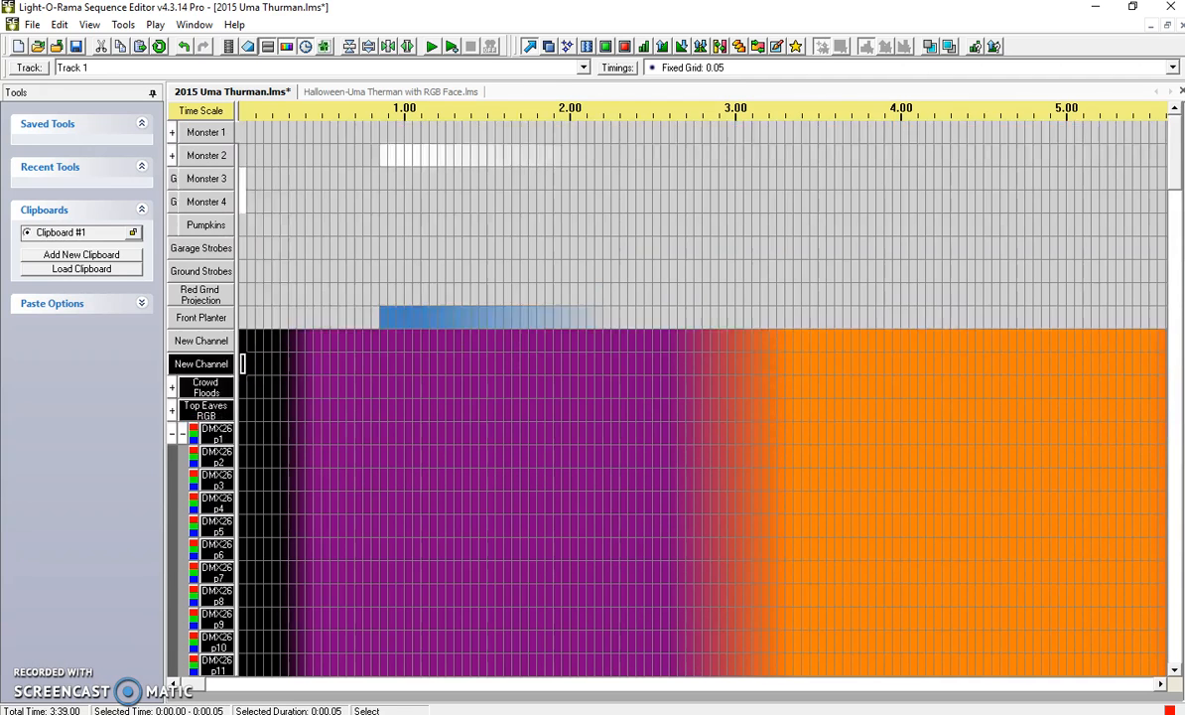
{"action": "left_click", "coordinate": [174, 433]}
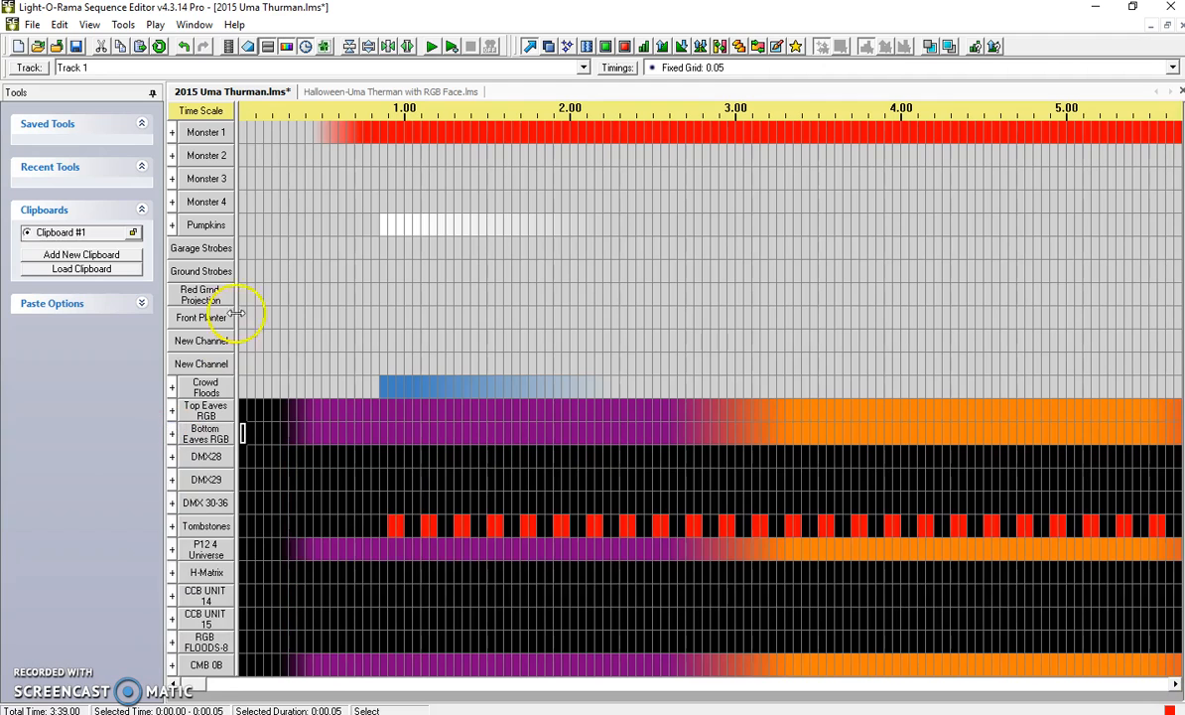
{"action": "left_click", "coordinate": [343, 93]}
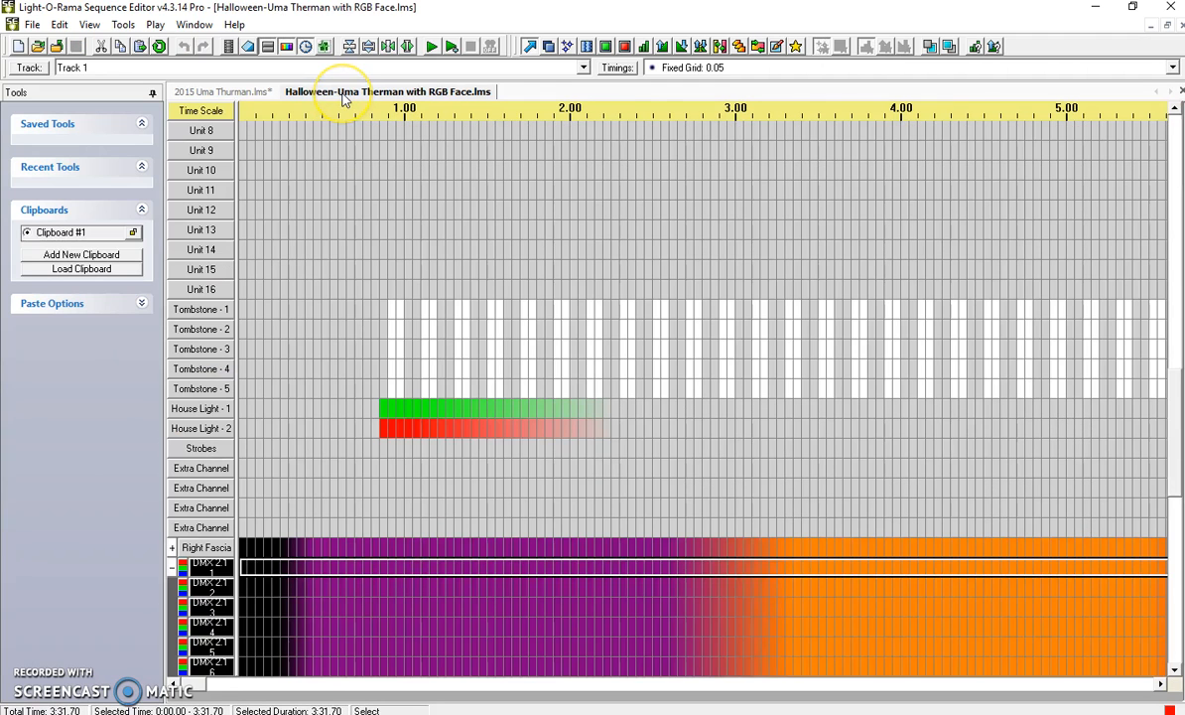
{"action": "left_click", "coordinate": [171, 568]}
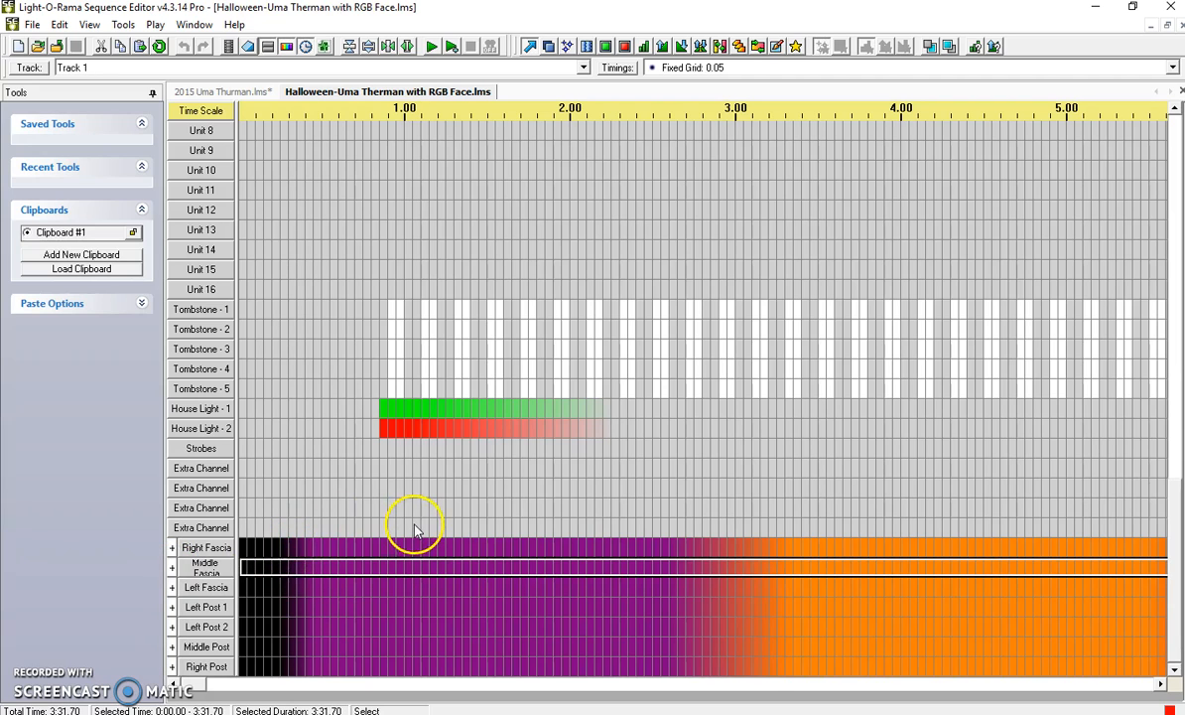